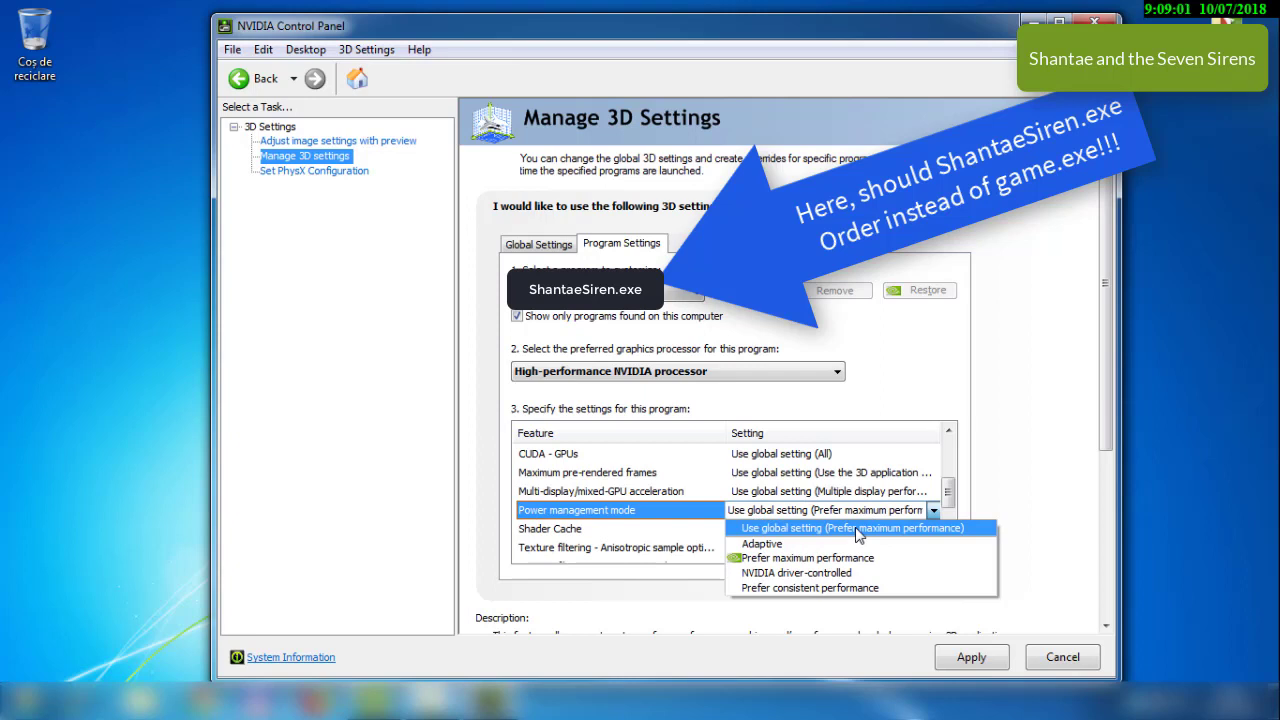
Set the game profile's Power management mode to Prefer maximum performance and Texture filtering - Quality to High performance
left_click(851, 558)
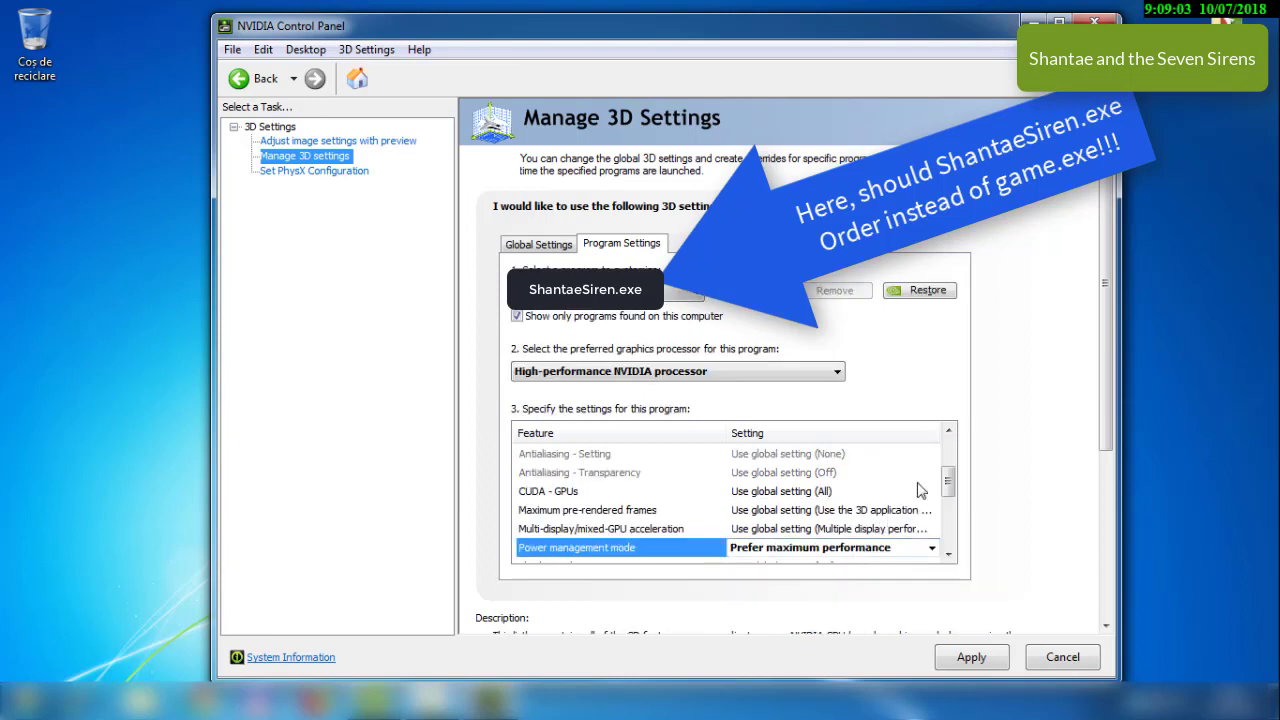
left_click_drag(949, 480, 950, 529)
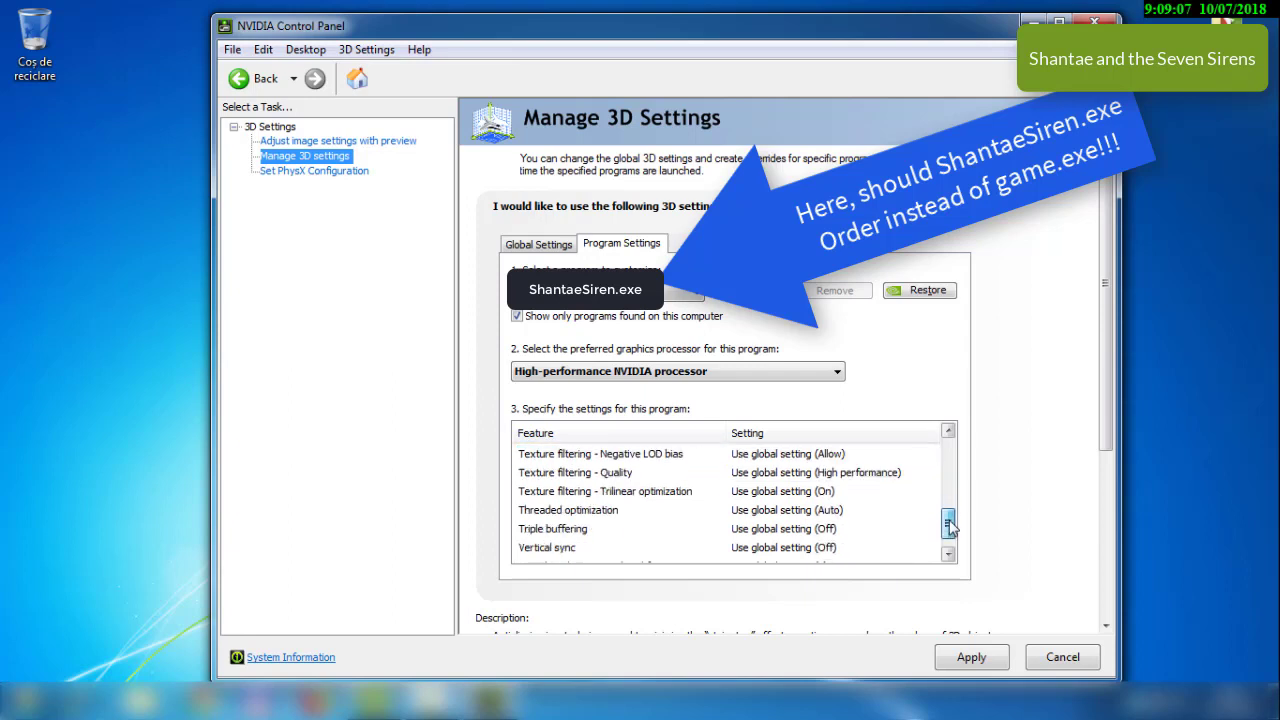
left_click(886, 475)
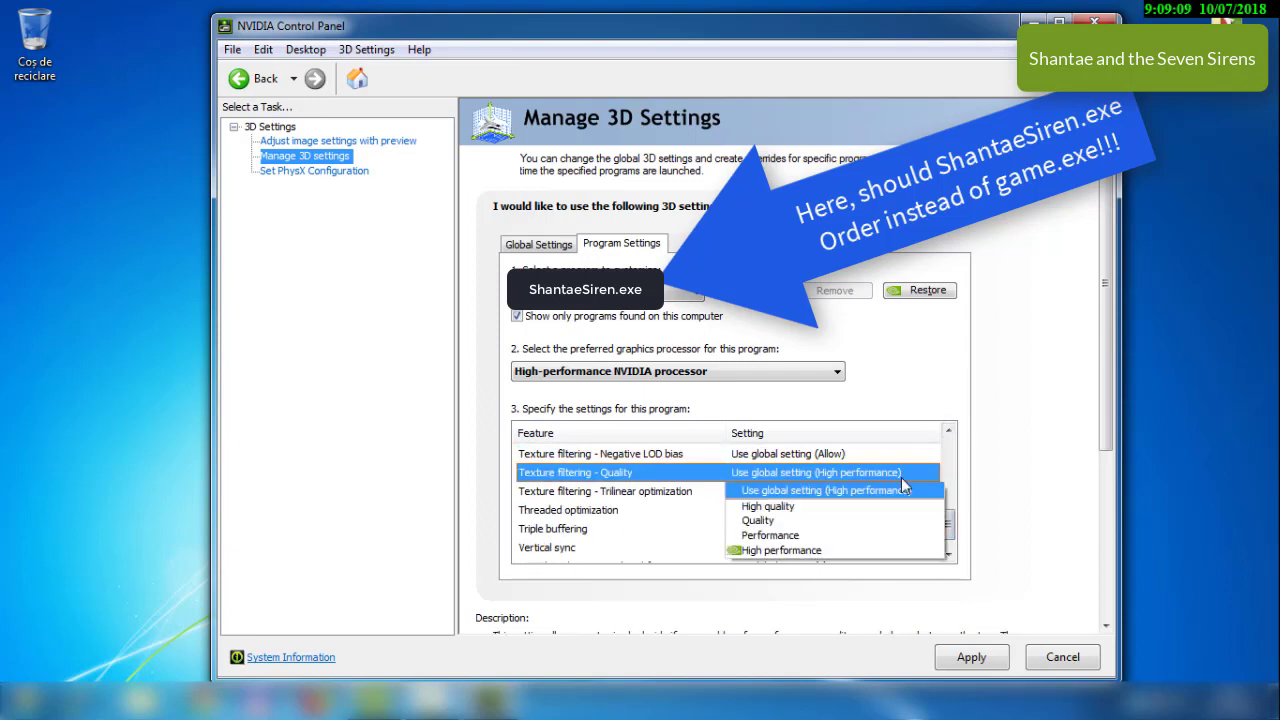
left_click(790, 550)
Set the game profile's Texture filtering - Anisotropic sample optimization to Off and close the NVIDIA Control Panel
left_click_drag(948, 502, 951, 540)
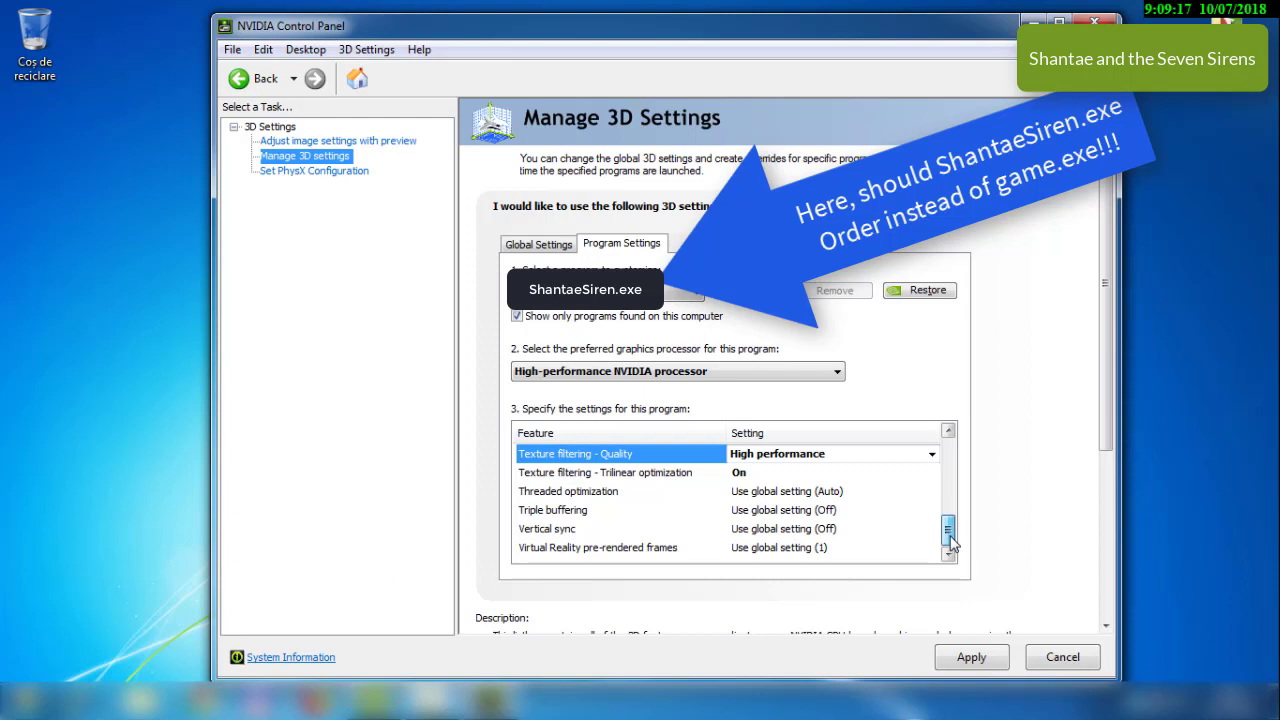
left_click_drag(951, 540, 948, 504)
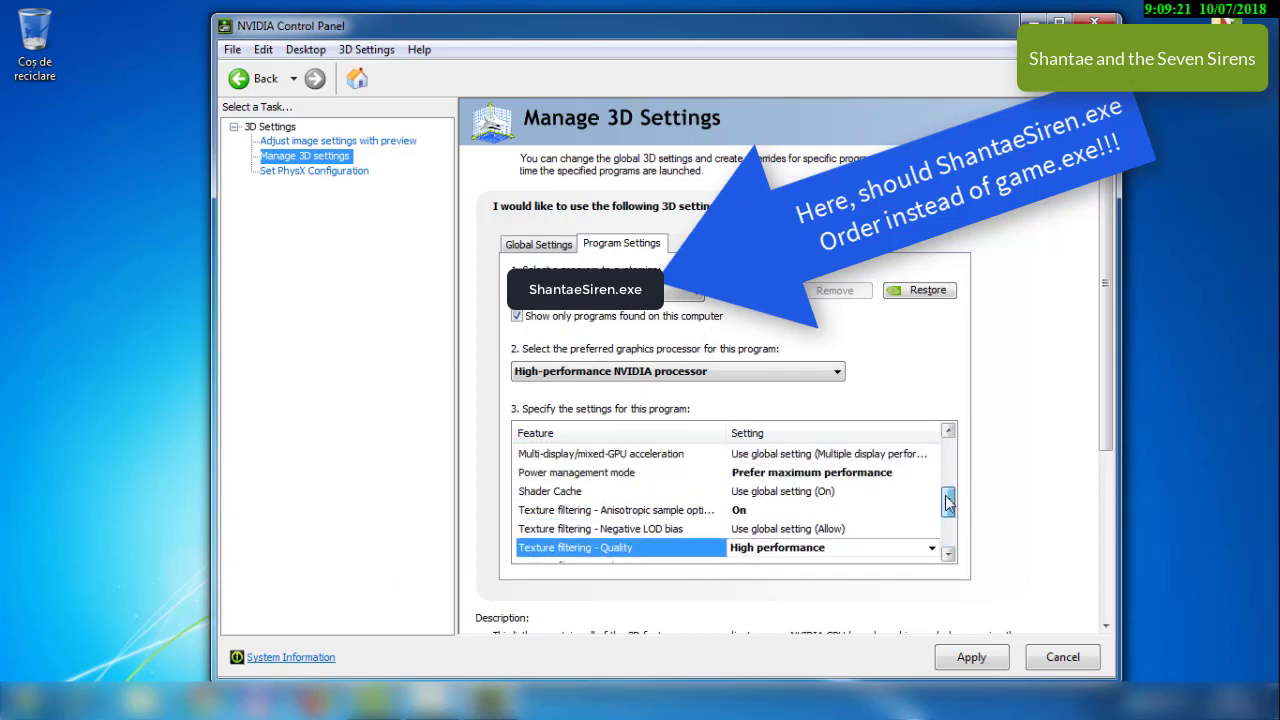
left_click(785, 512)
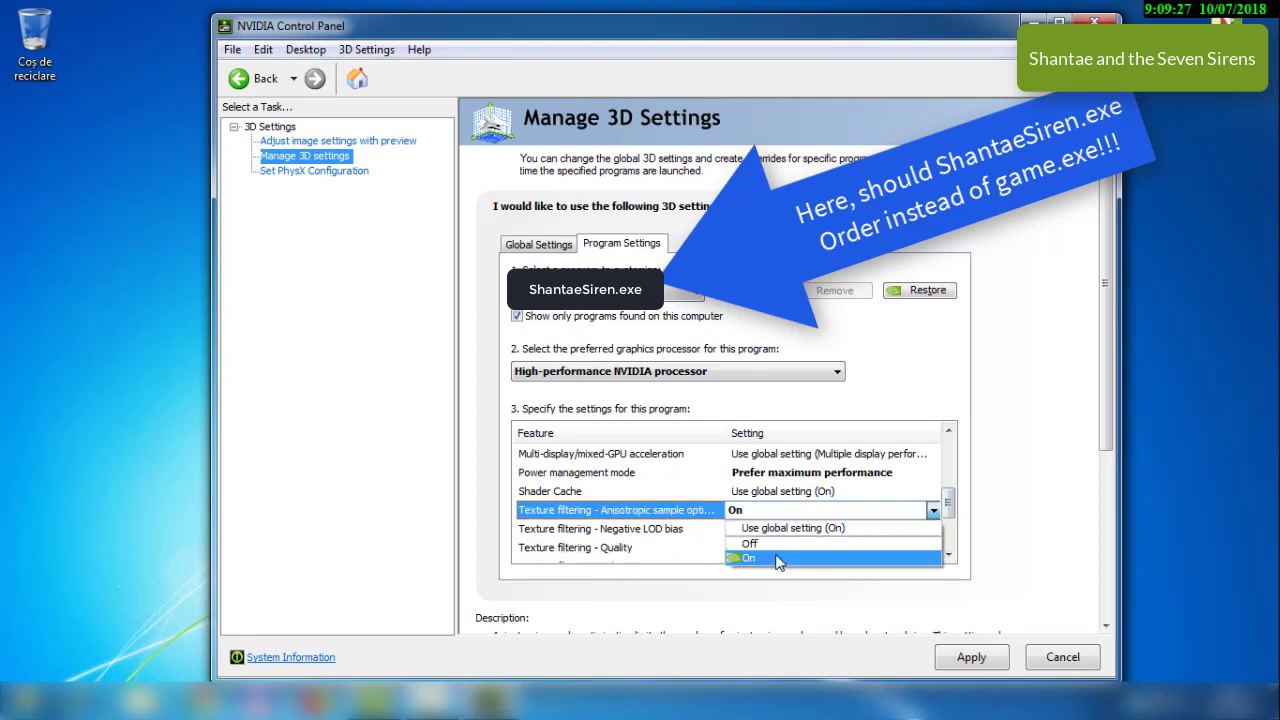
left_click(752, 543)
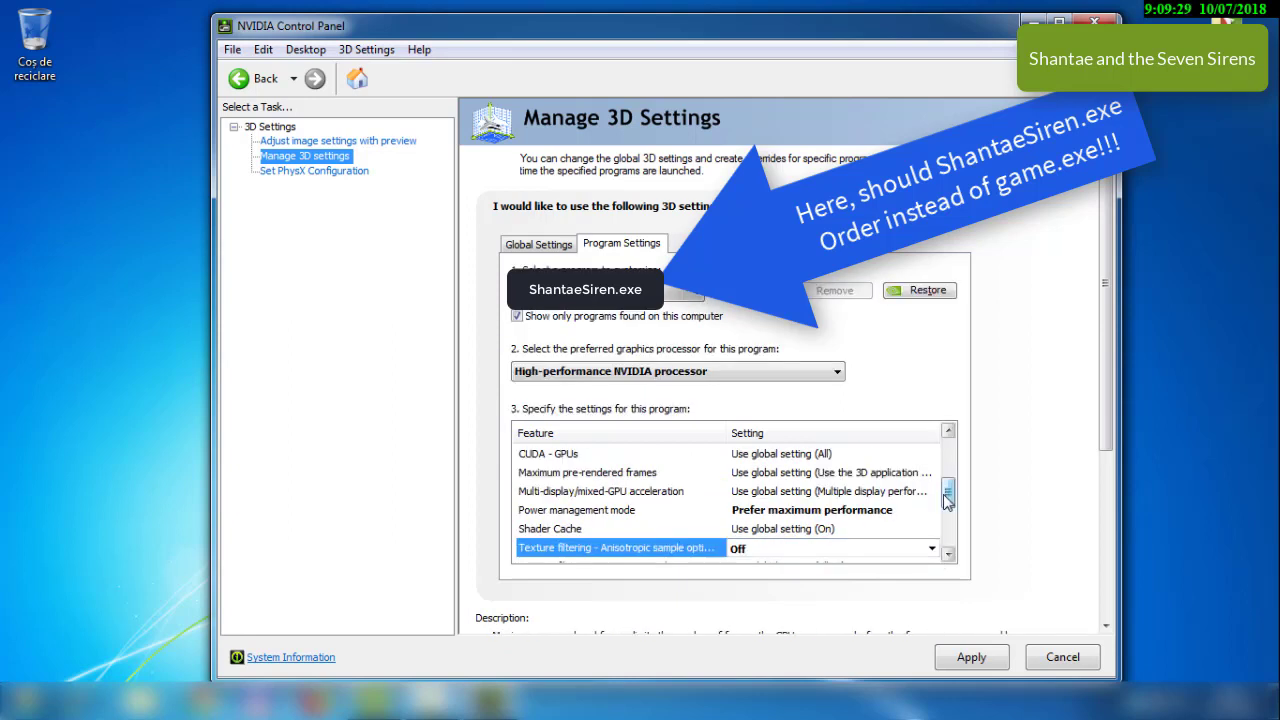
scroll(948, 492, "up", 2)
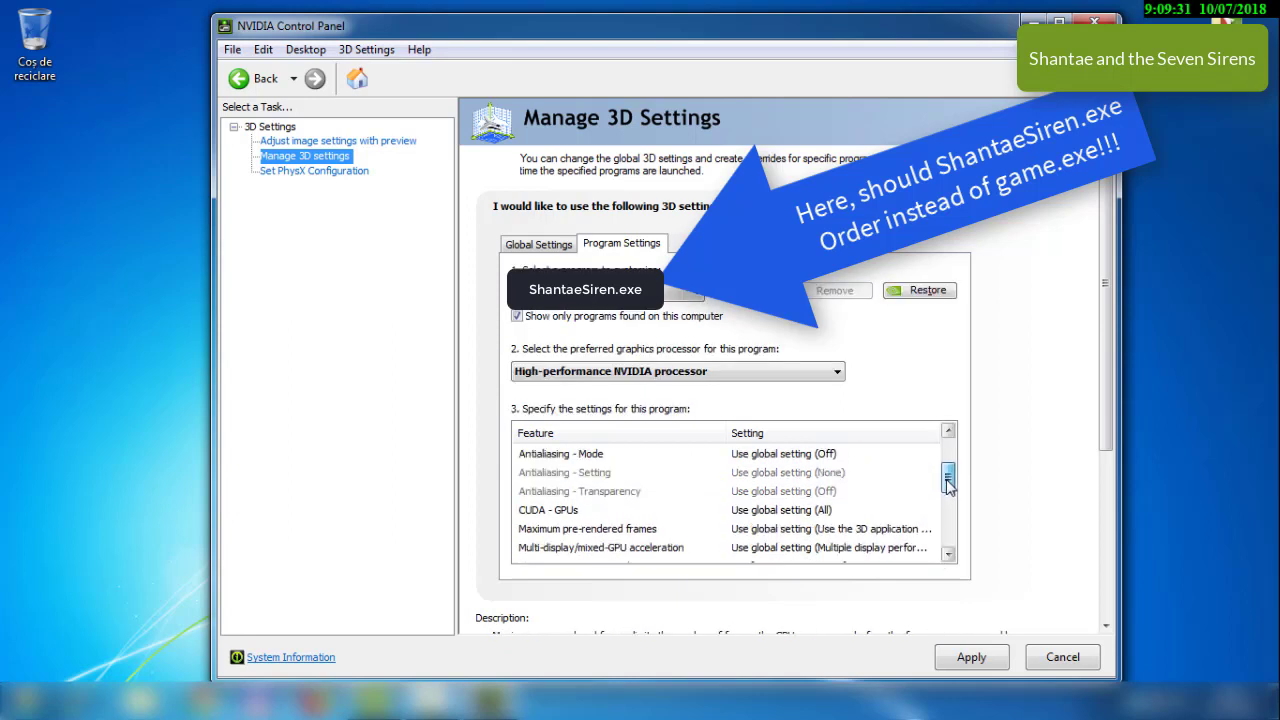
scroll(948, 485, "up", 4)
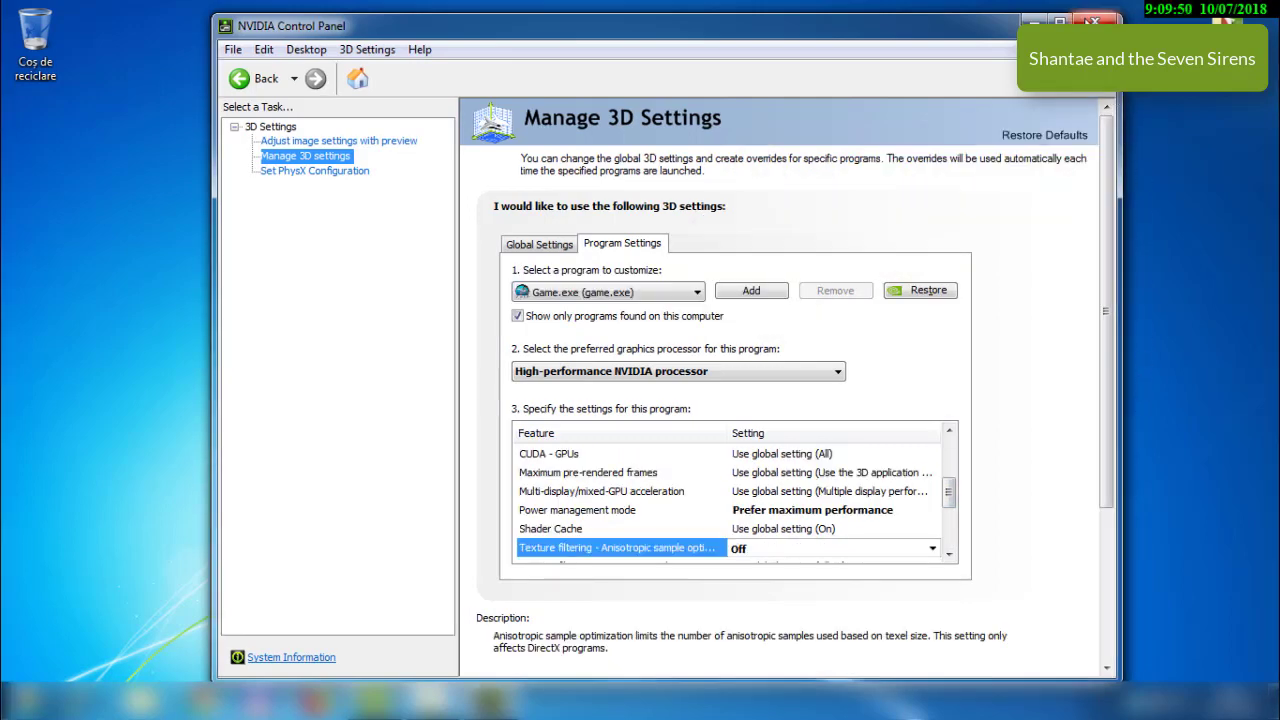
left_click(1096, 20)
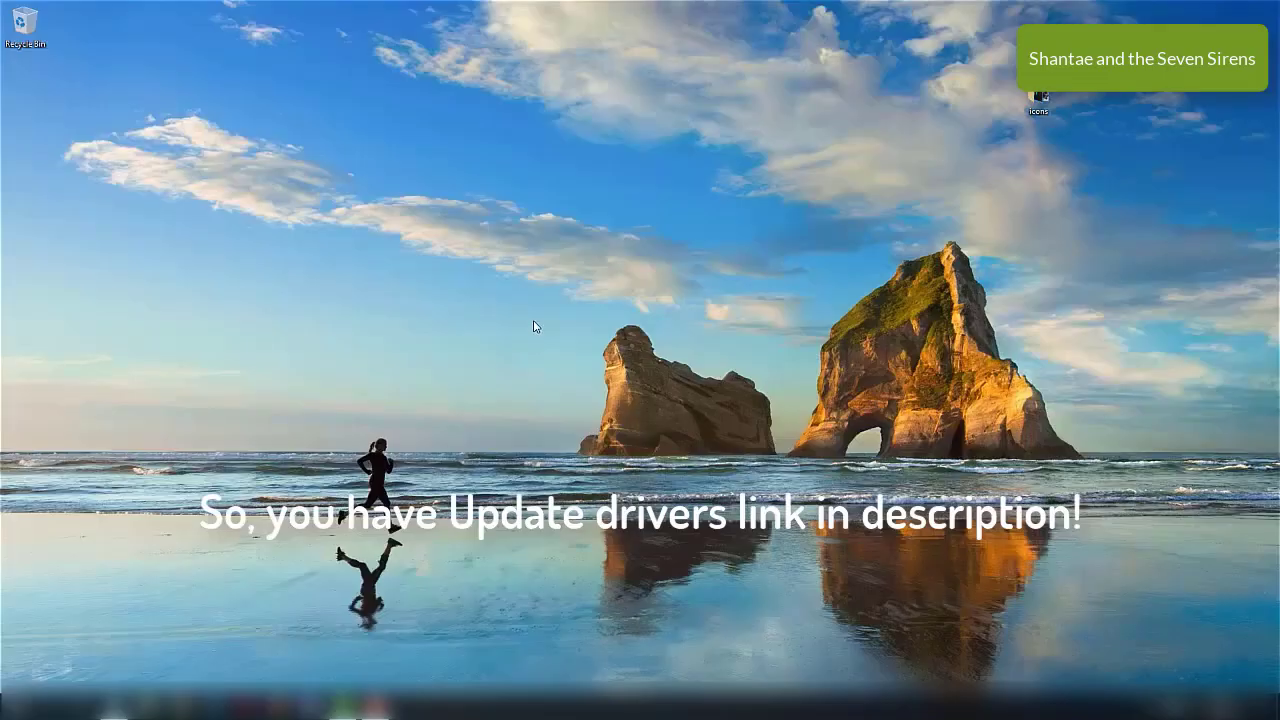
Open AMD Radeon Settings from the desktop and go to its Gaming profiles
right_click(532, 324)
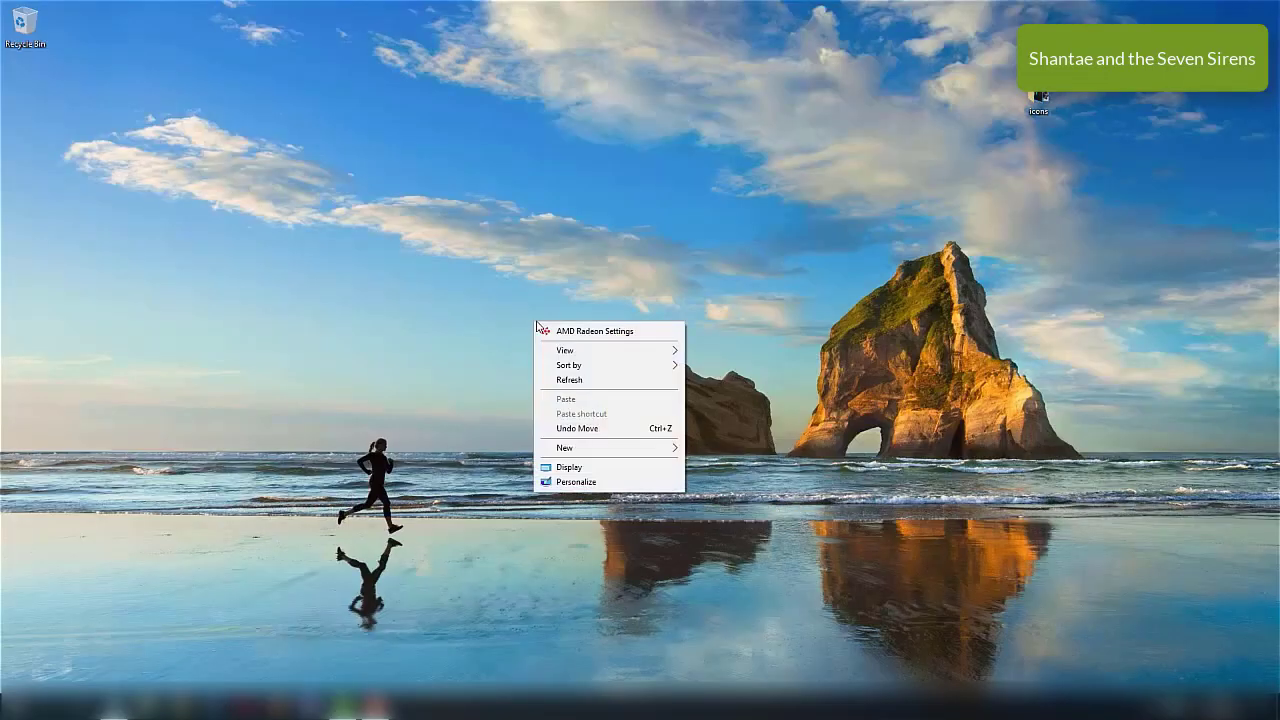
left_click(647, 335)
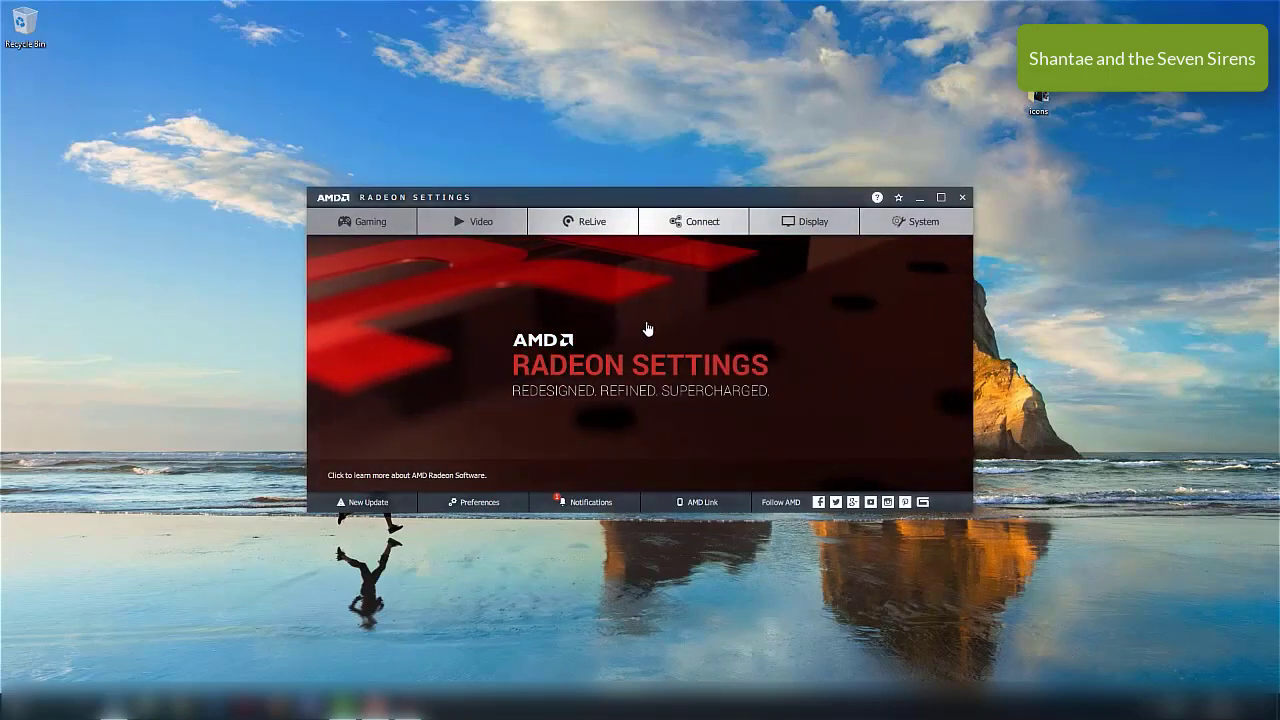
left_click(353, 221)
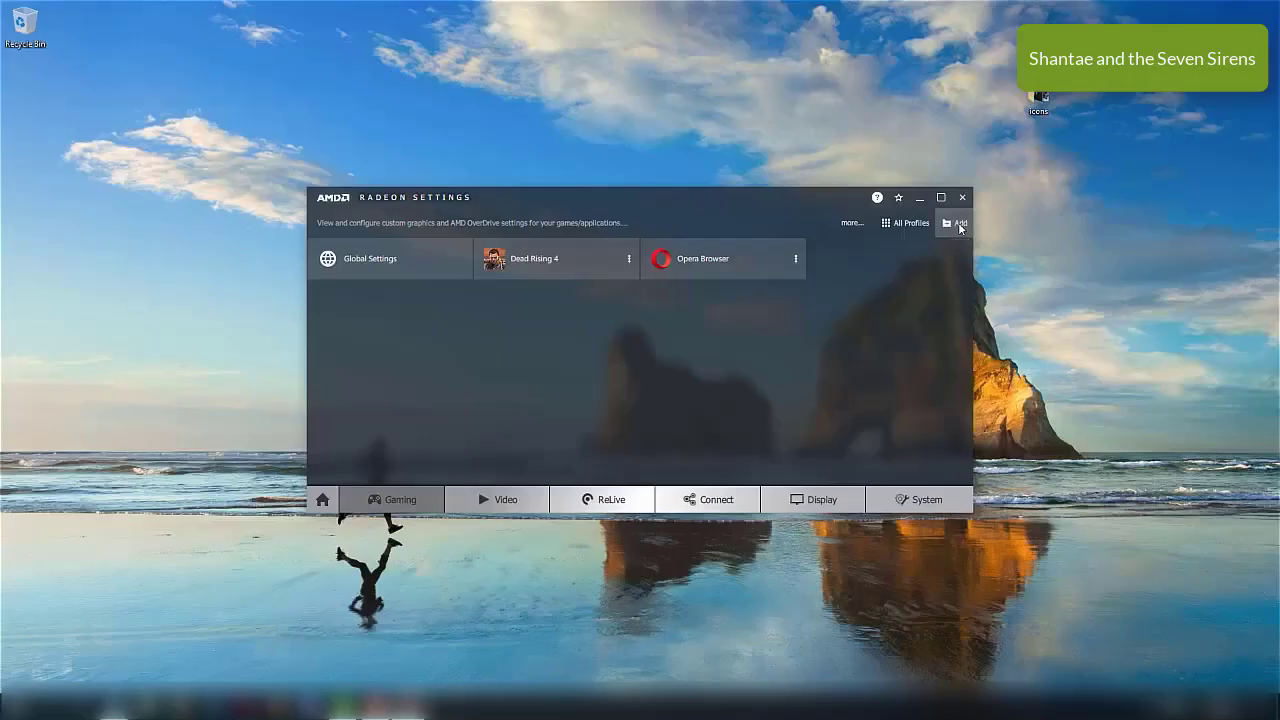
Add a gaming profile for the GAME application in the DESIRED GAME FOLDER inside Downloads
left_click(955, 222)
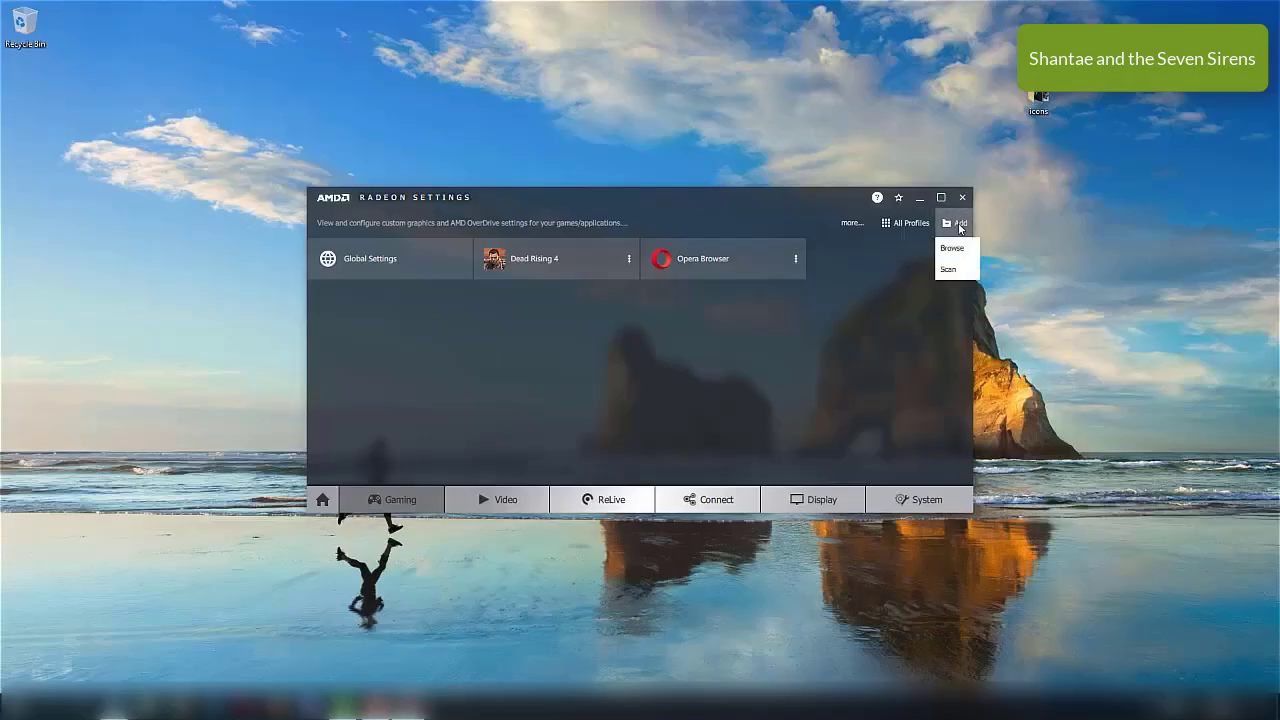
left_click(958, 252)
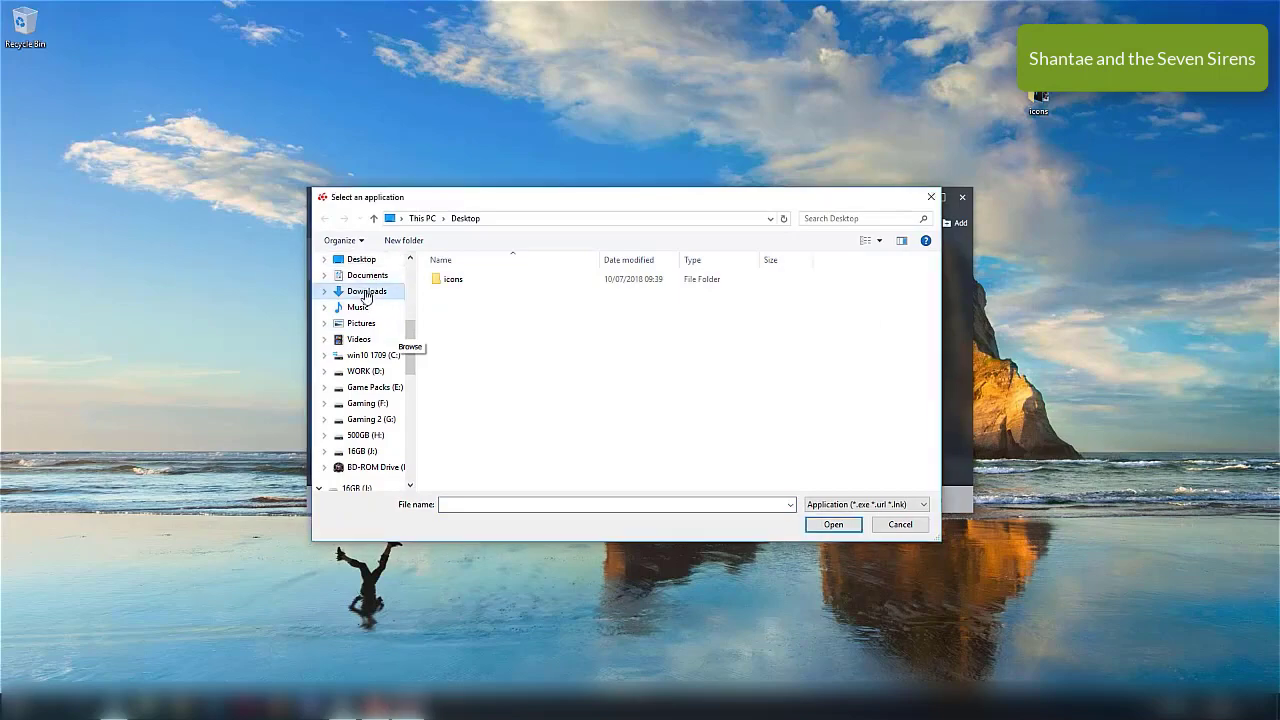
left_click(366, 291)
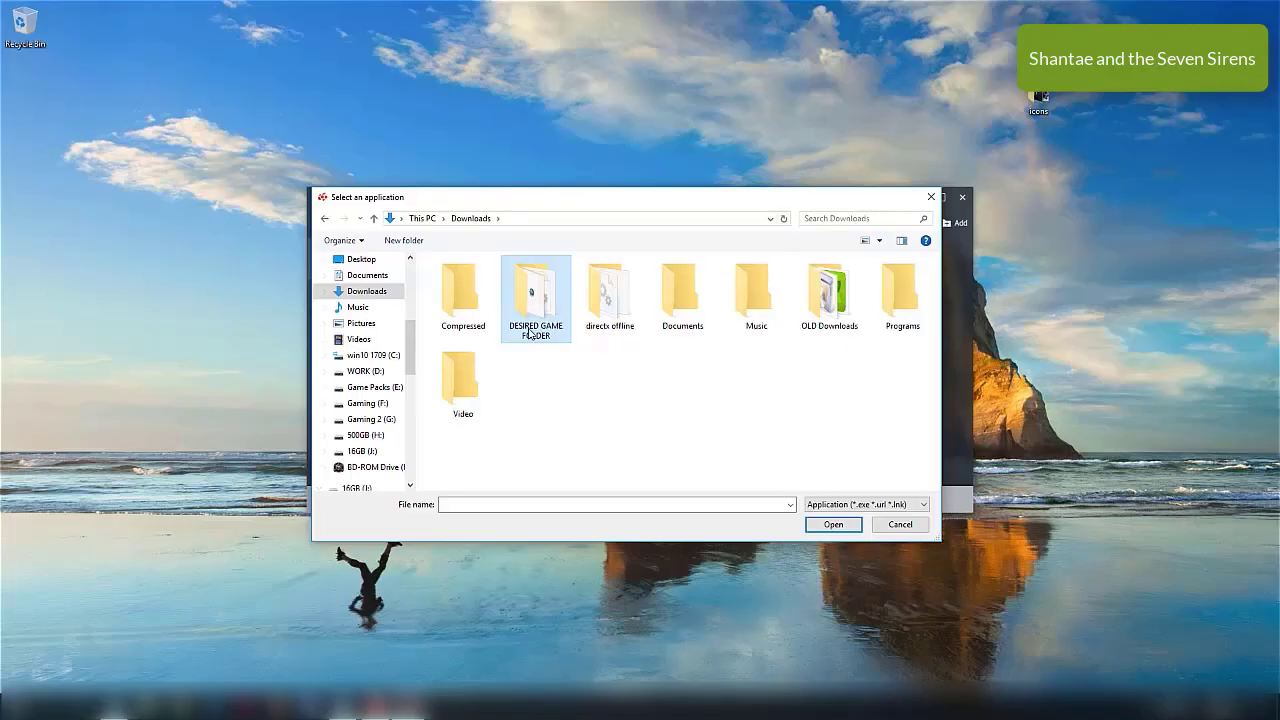
double_click(536, 294)
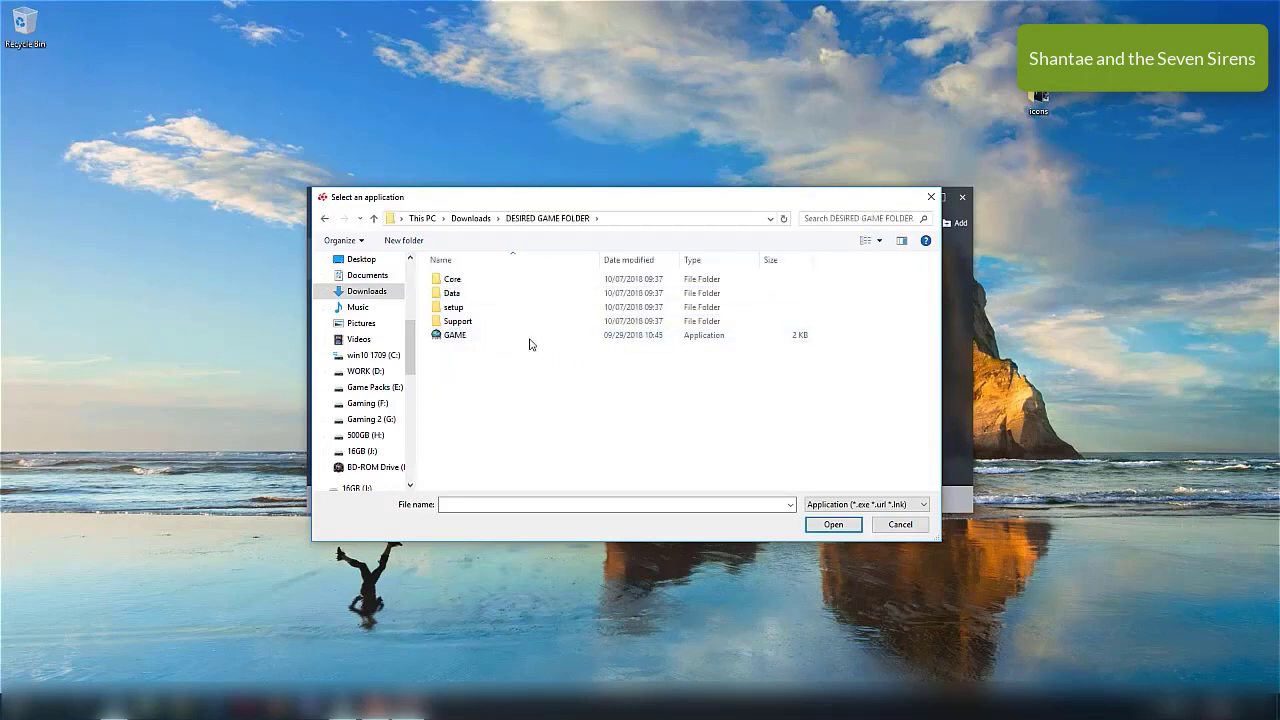
left_click(465, 336)
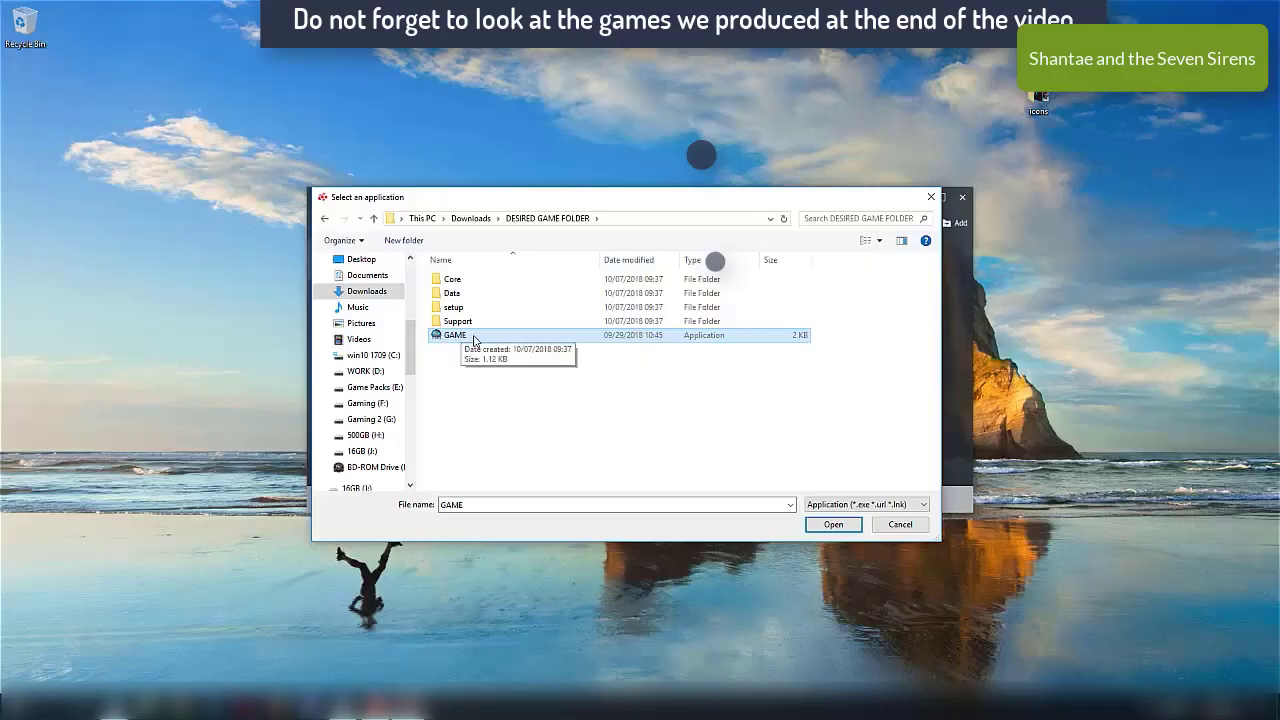
left_click(840, 524)
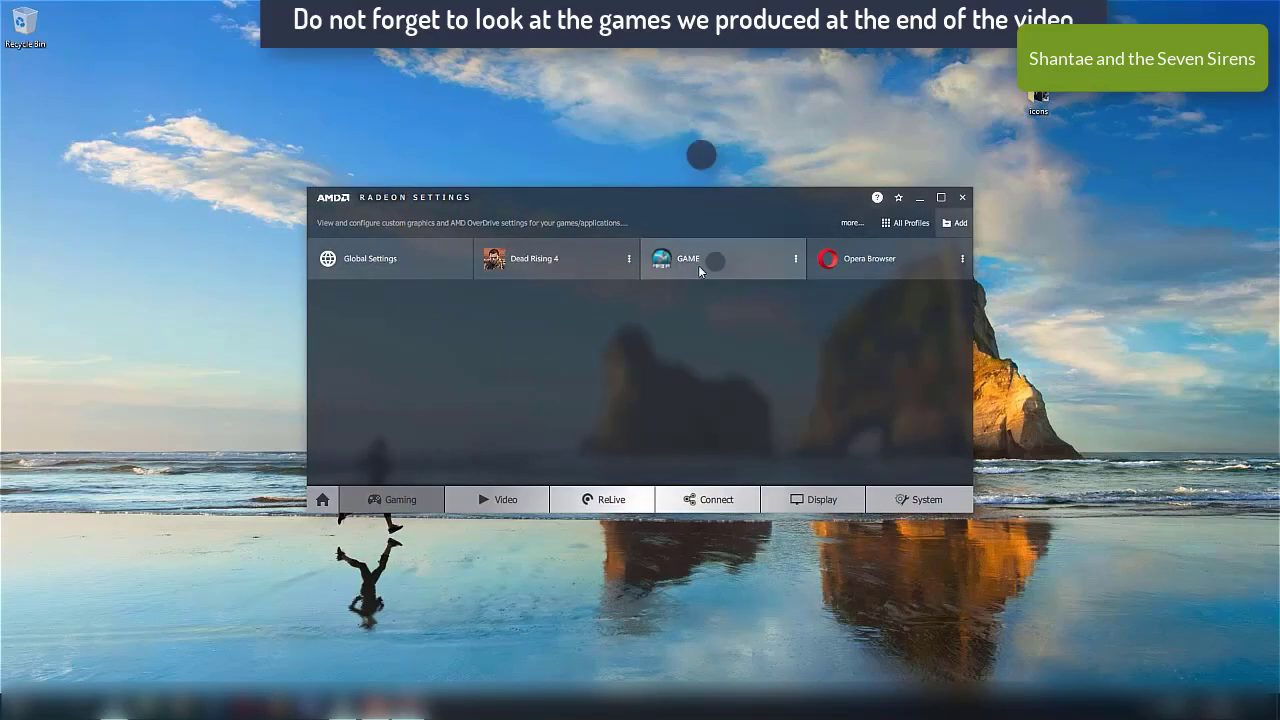
left_click(796, 261)
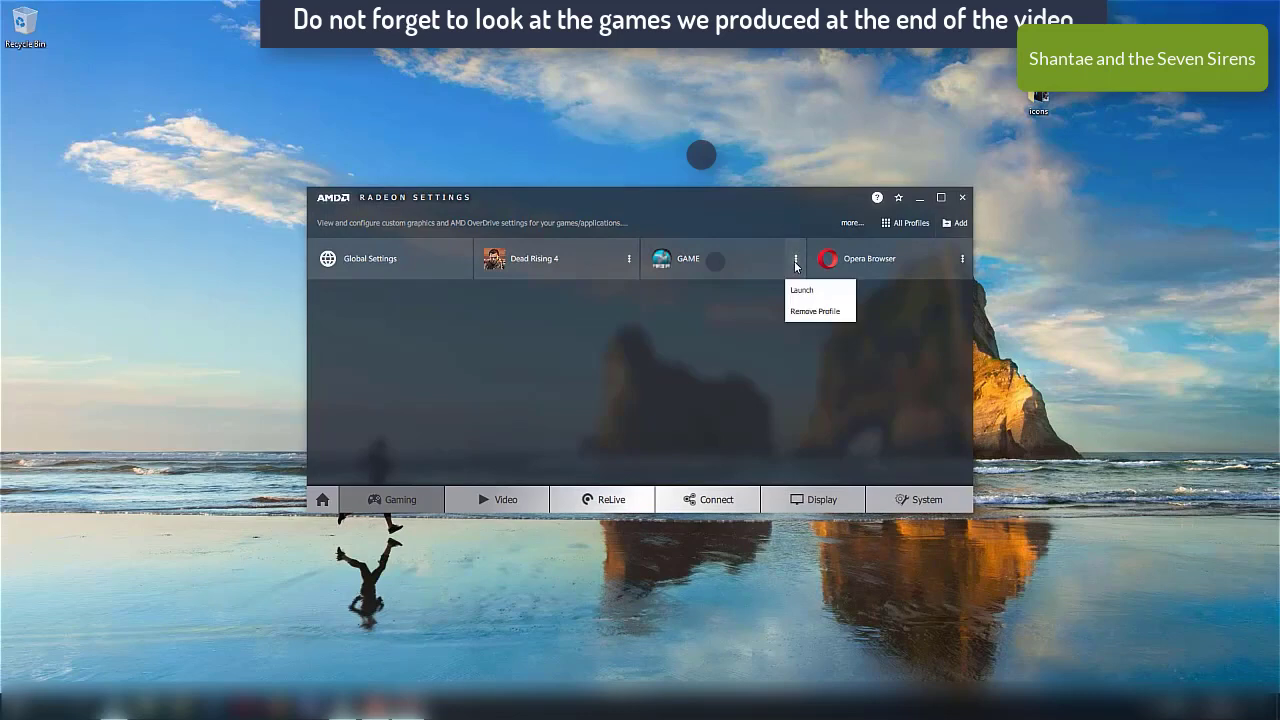
left_click(677, 394)
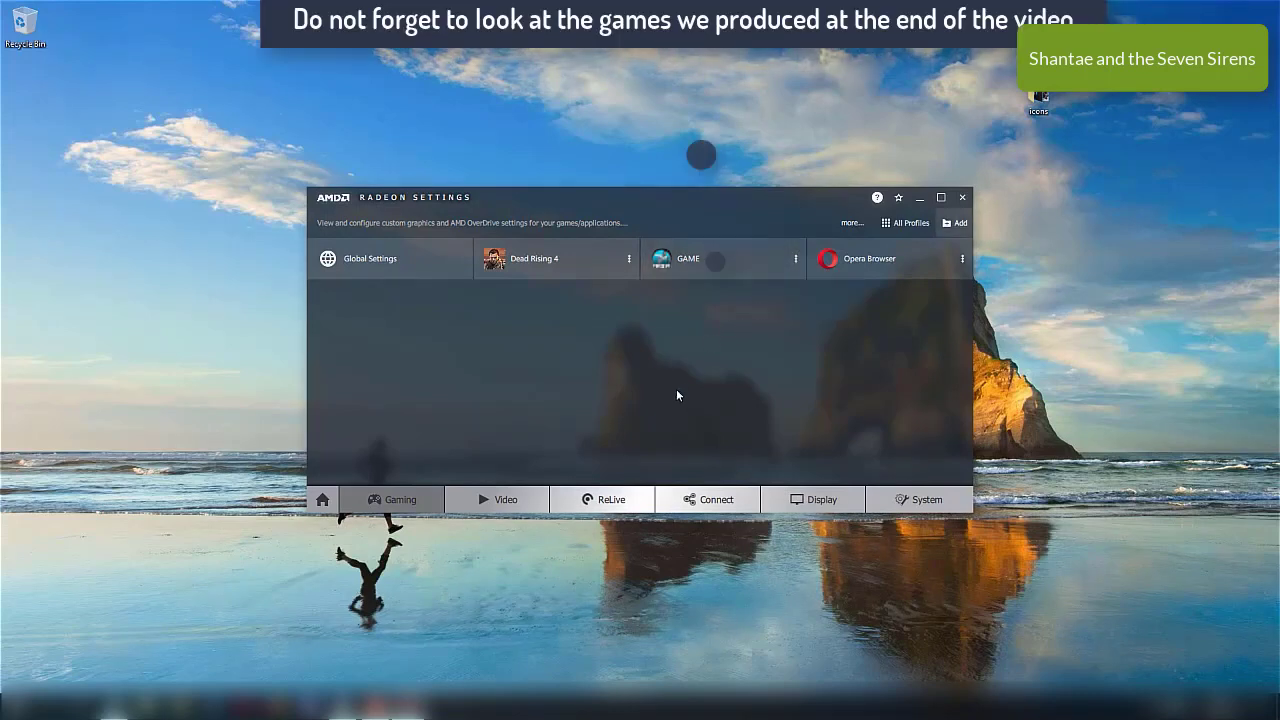
In the global graphics settings, set Anti-aliasing Mode to Override application settings and Texture Filtering Quality to Performance
left_click(398, 262)
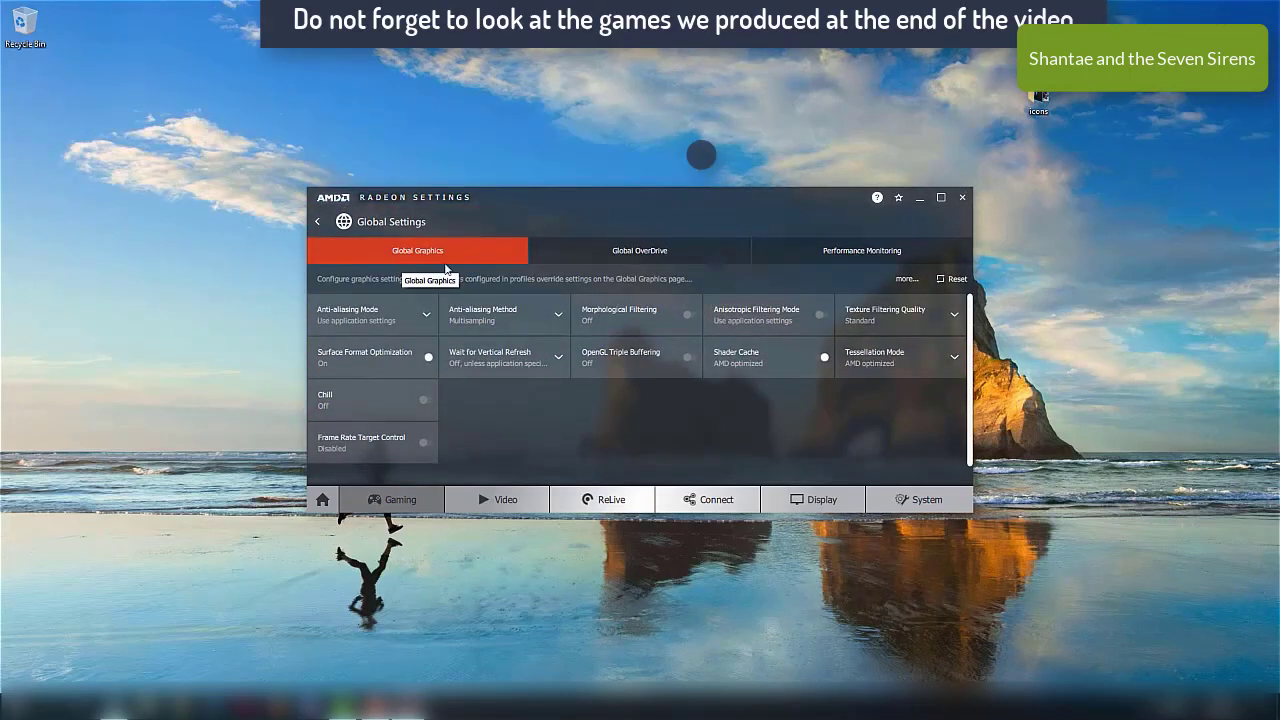
left_click(427, 316)
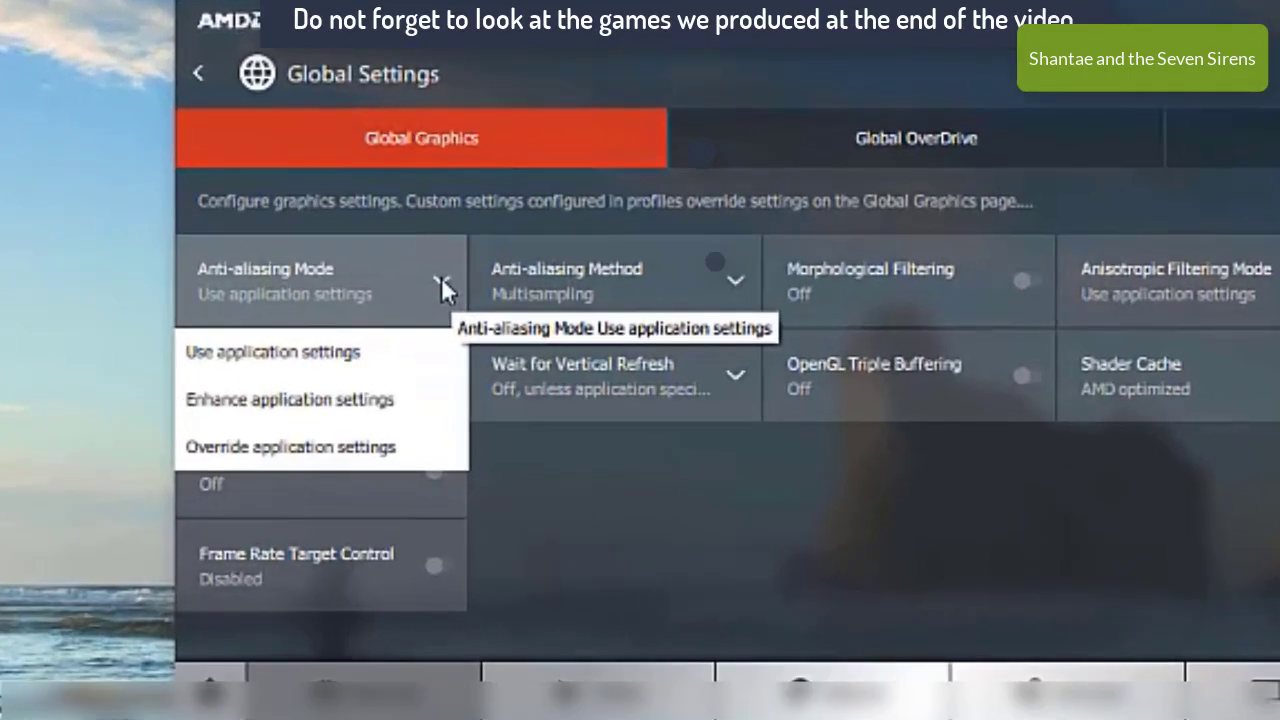
left_click(369, 447)
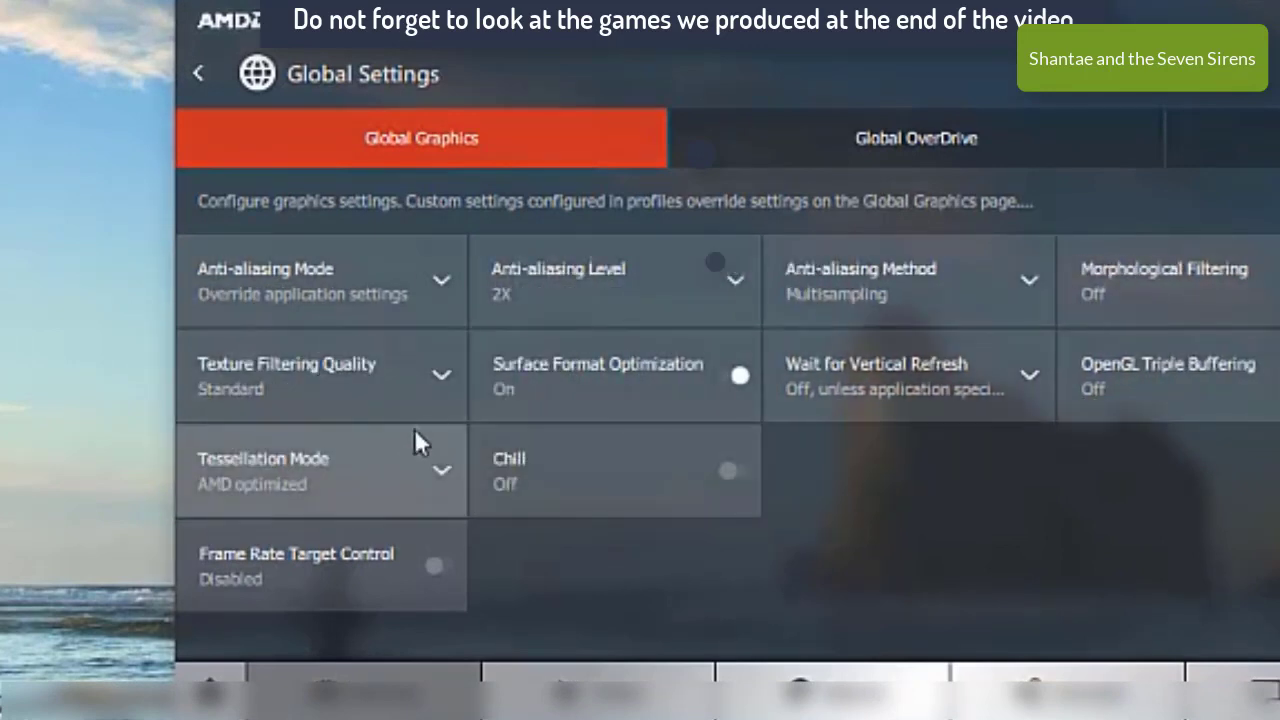
left_click(440, 374)
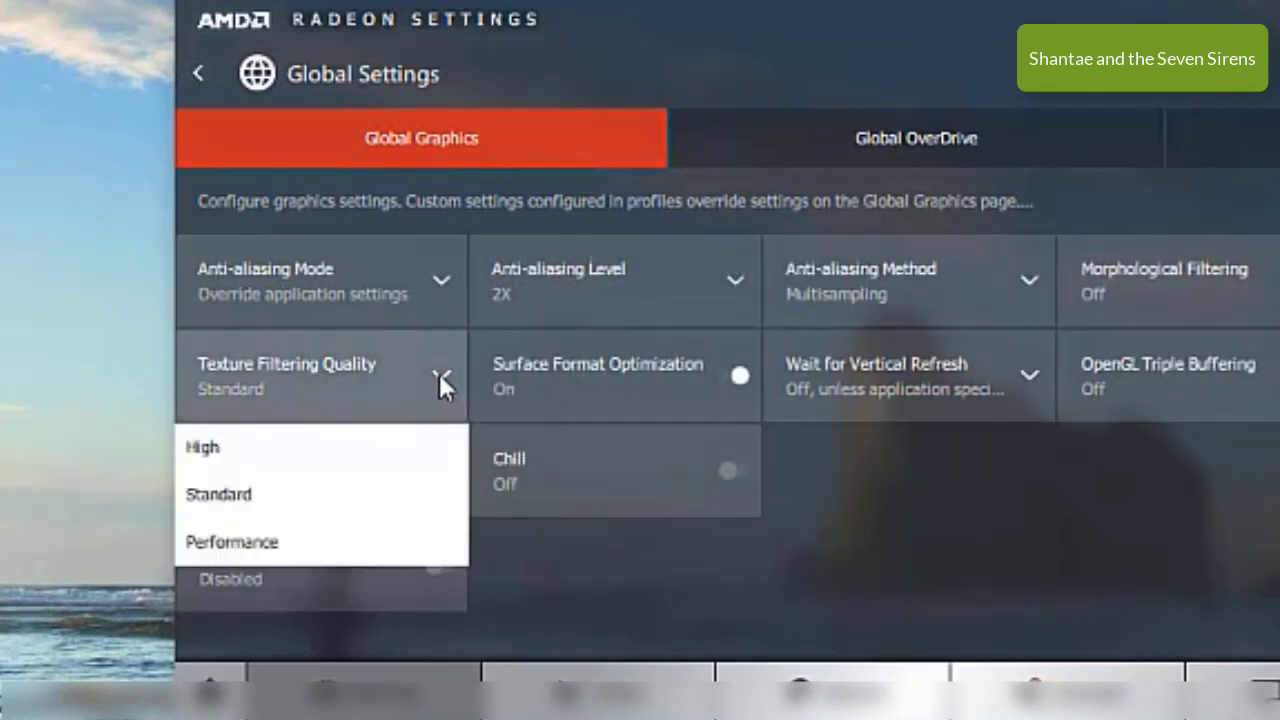
left_click(352, 545)
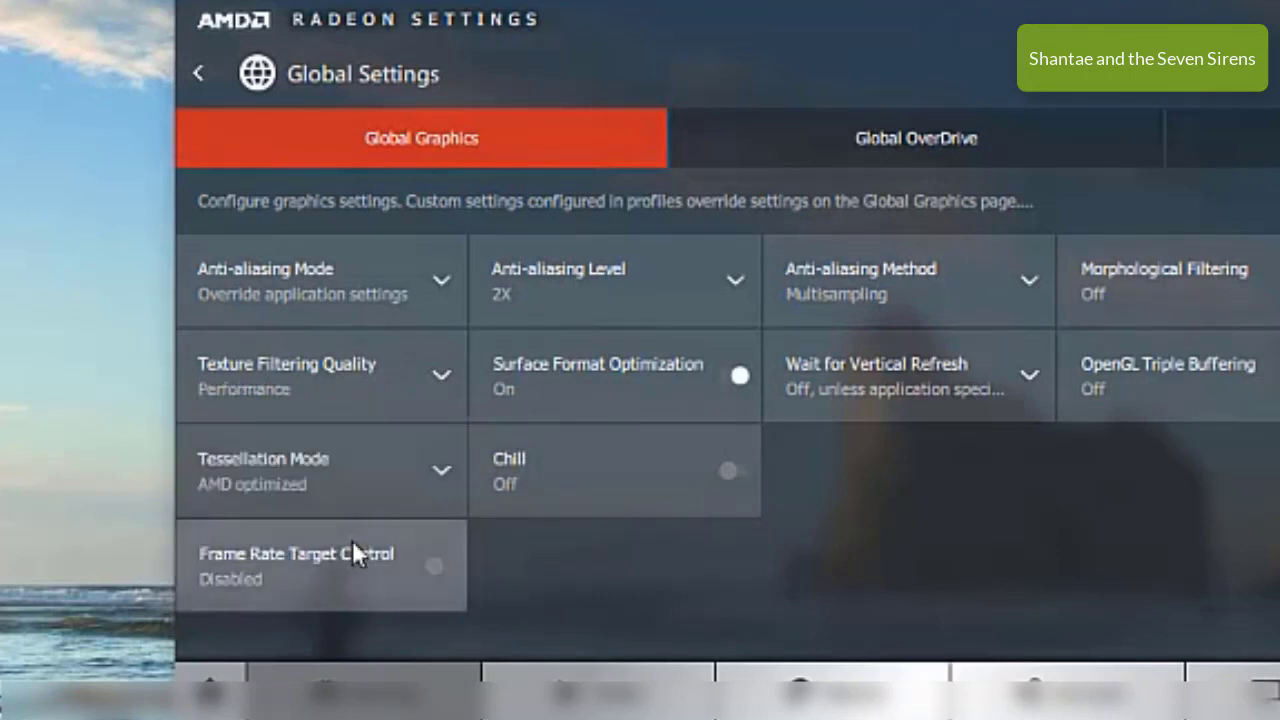
Choose 2X as the Anti-aliasing Level and check the available Anti-aliasing Method options
left_click(733, 279)
scroll(692, 380, "down", 1)
scroll(715, 420, "up", 1)
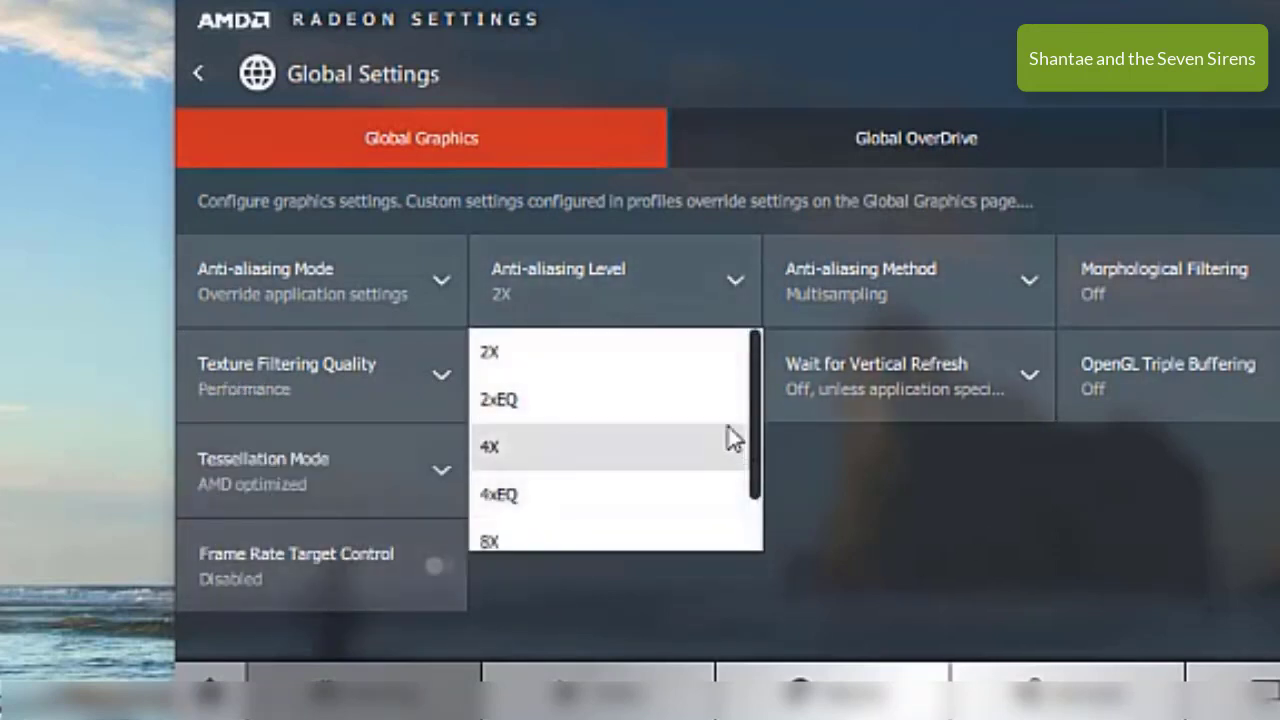
left_click_drag(757, 406, 752, 305)
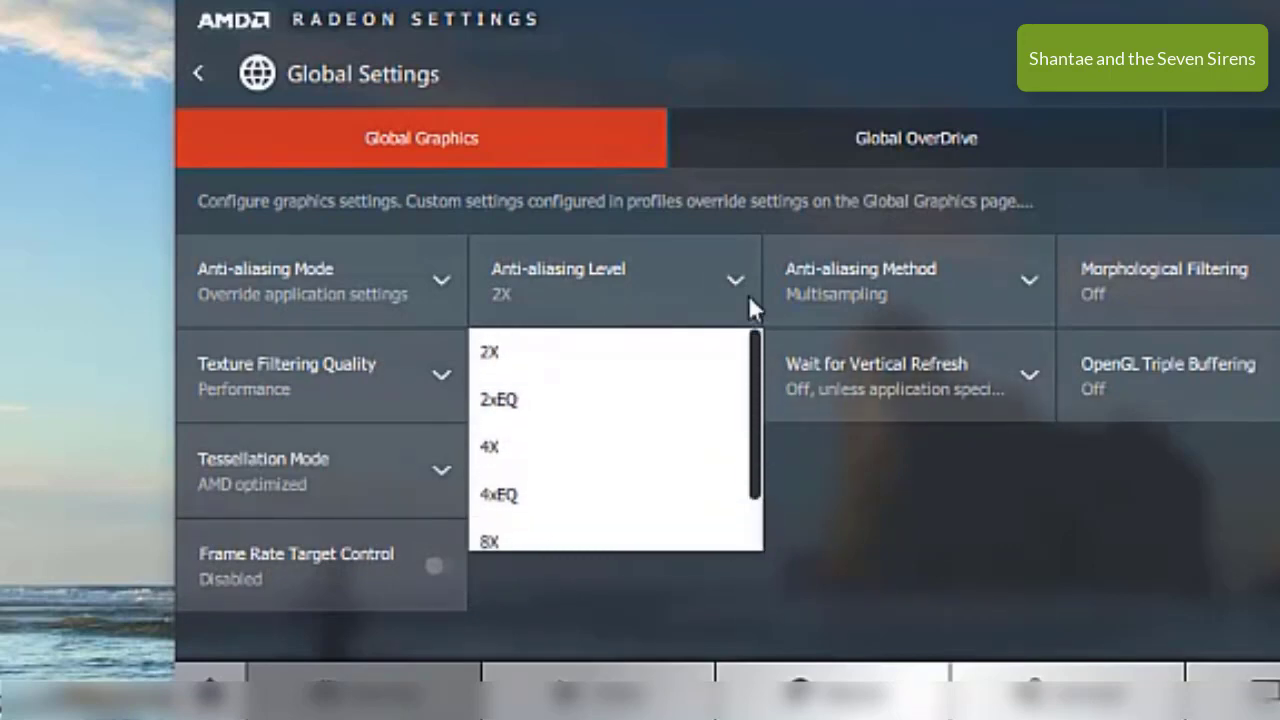
left_click(594, 352)
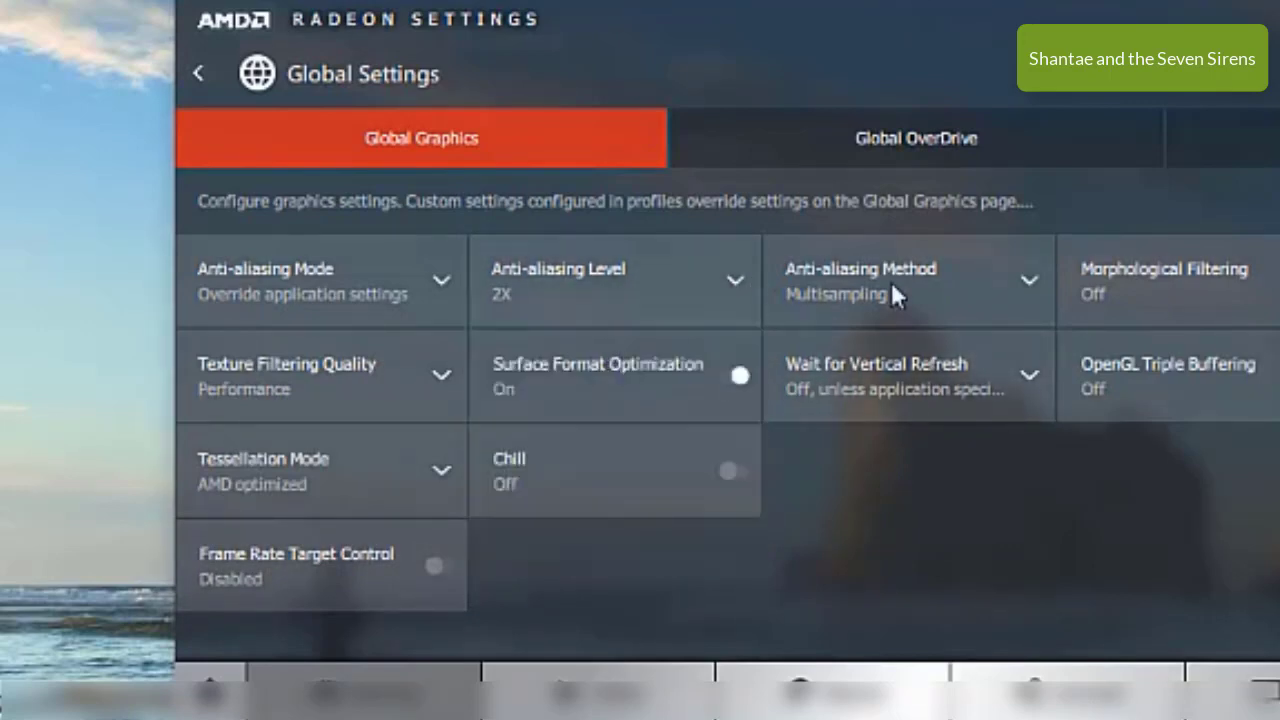
left_click(1020, 283)
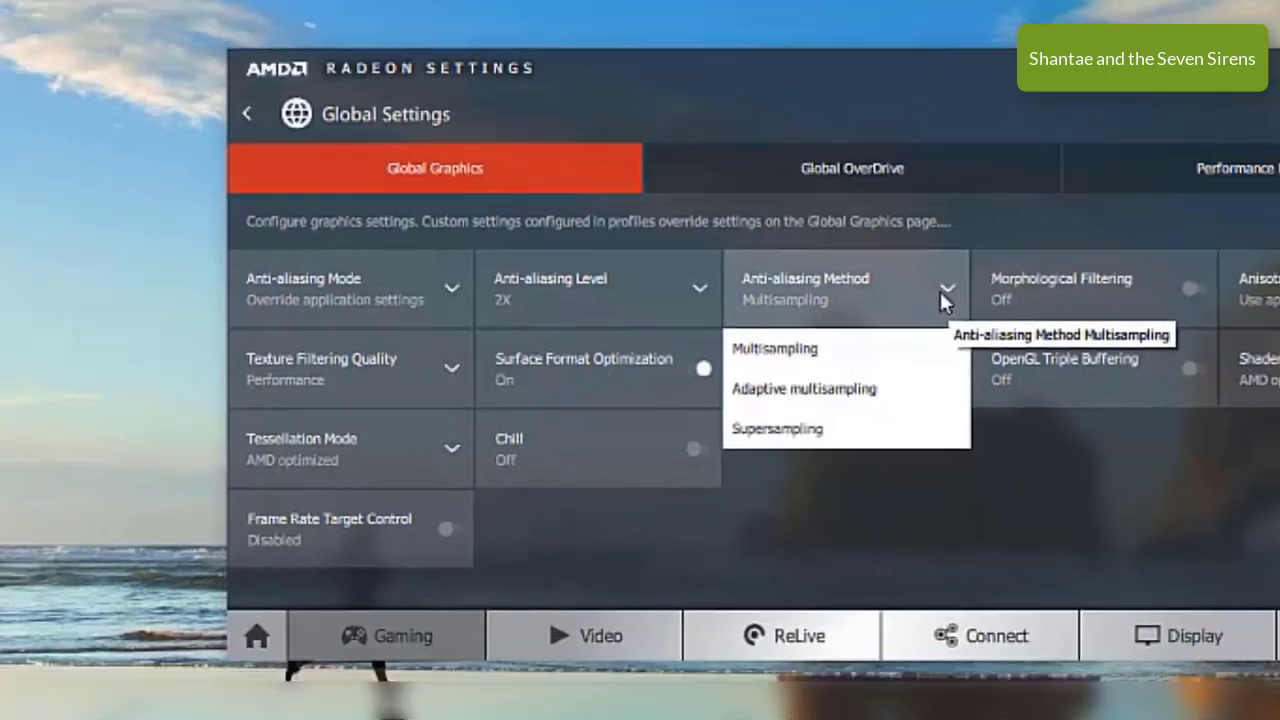
left_click(942, 294)
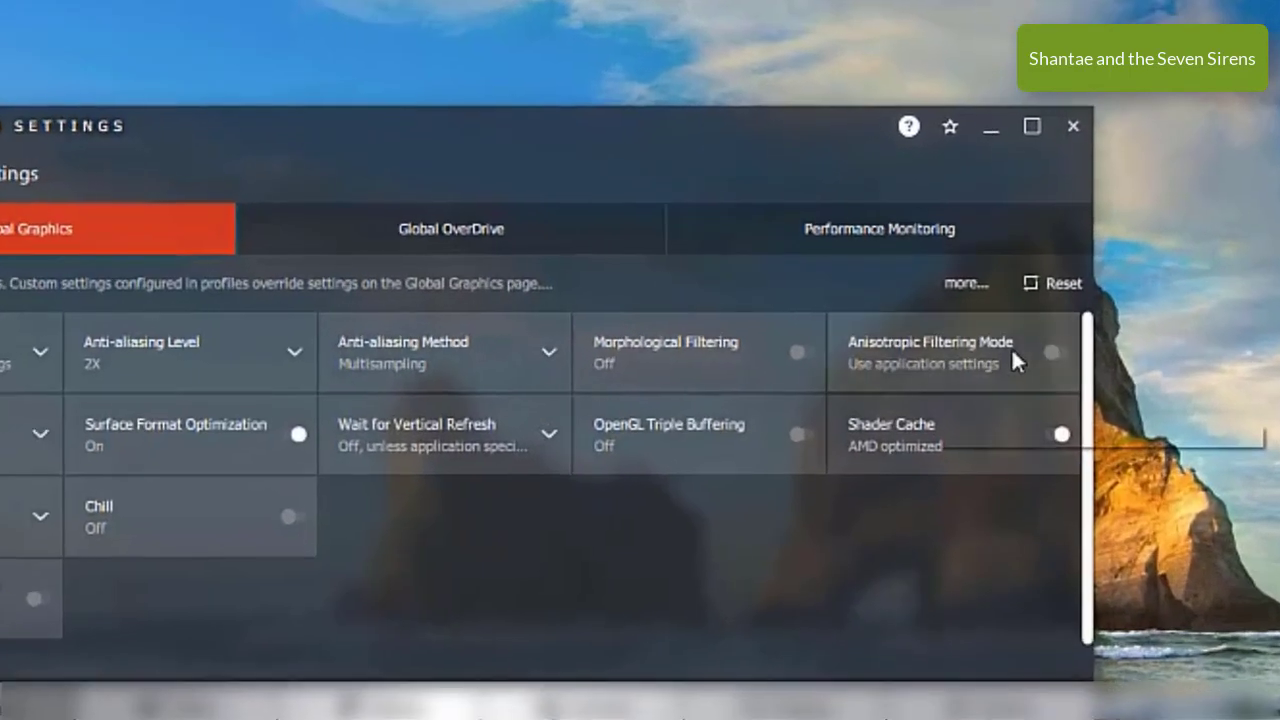
Switch Anisotropic Filtering Mode to override and back to Use application settings, and set Wait for Vertical Refresh to Always off
left_click(948, 307)
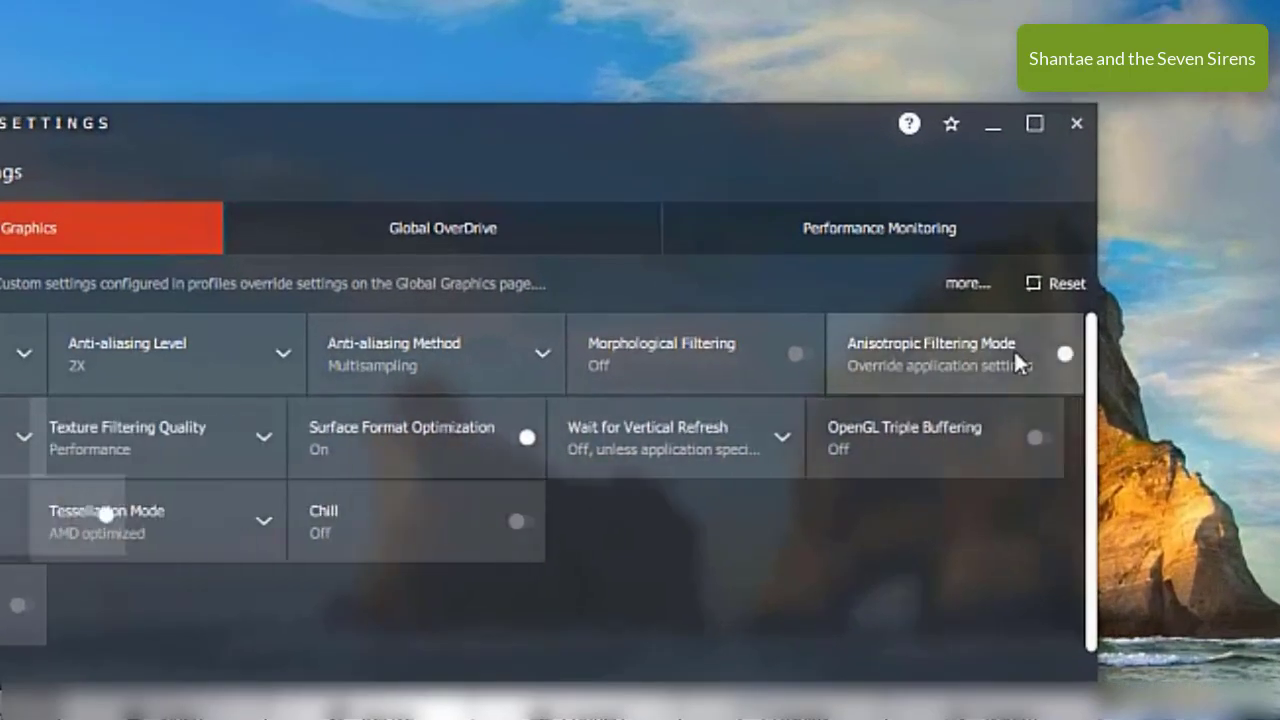
left_click(1027, 362)
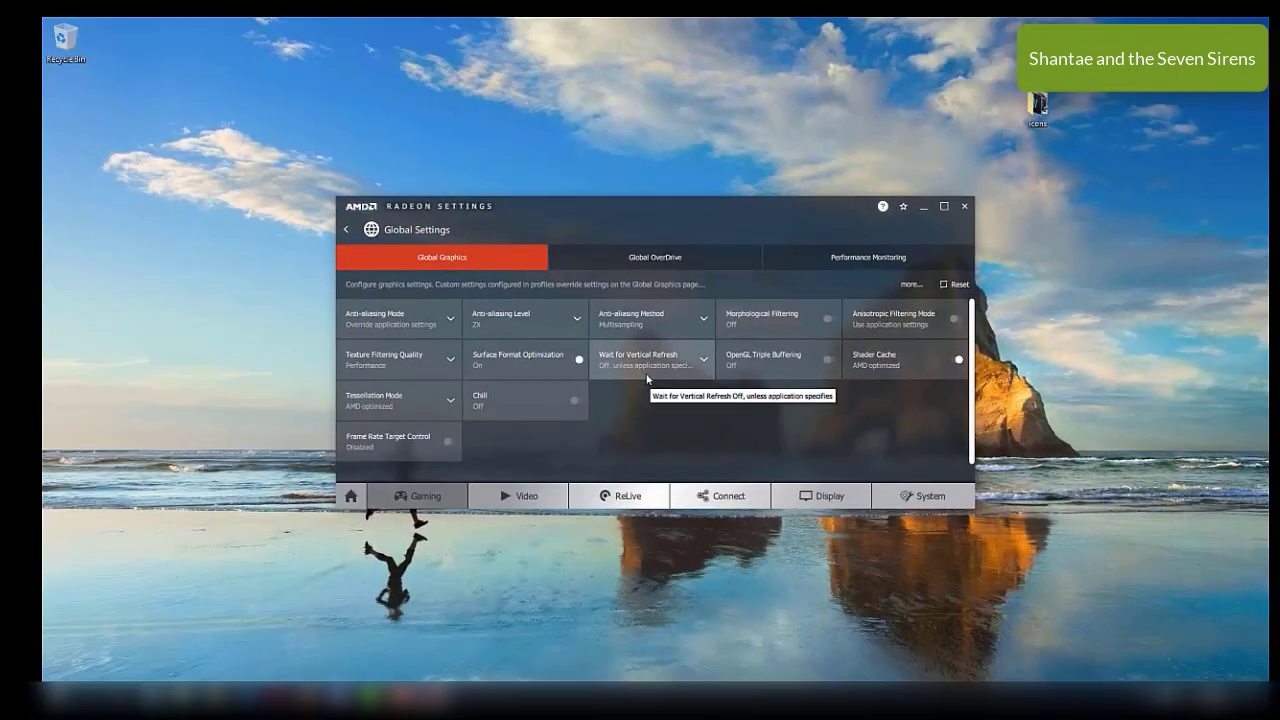
left_click(542, 437)
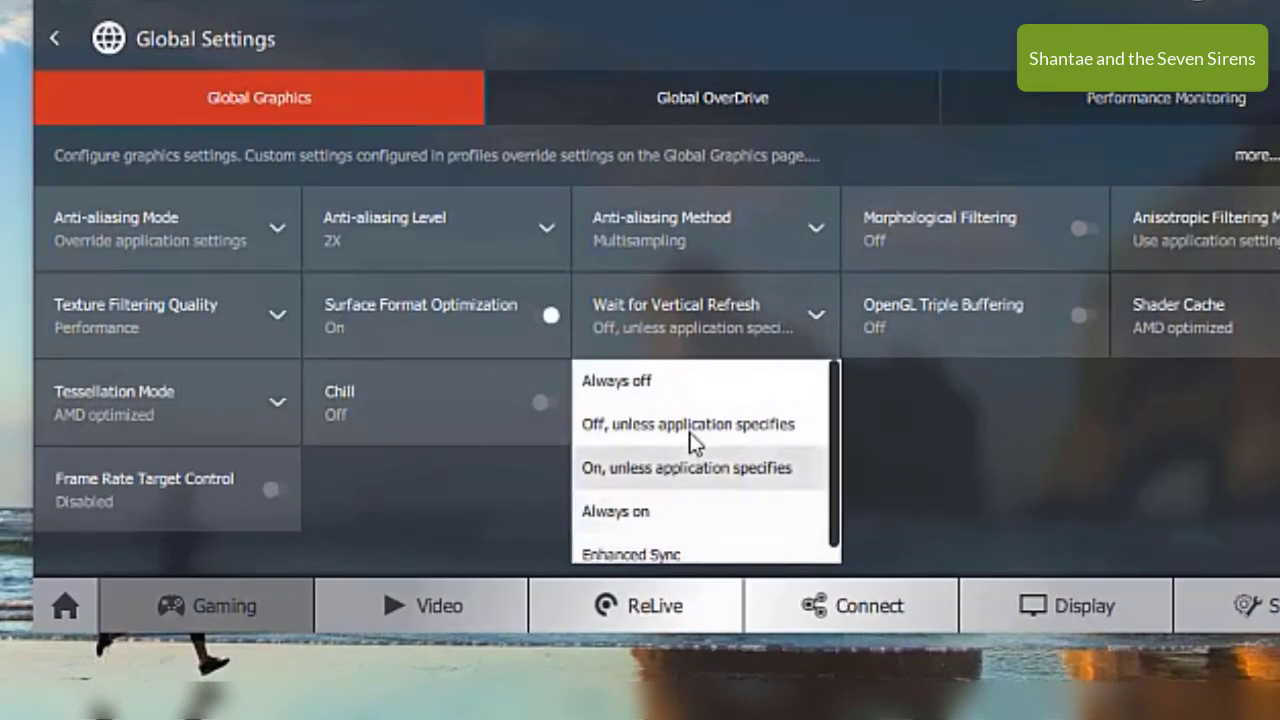
left_click(648, 381)
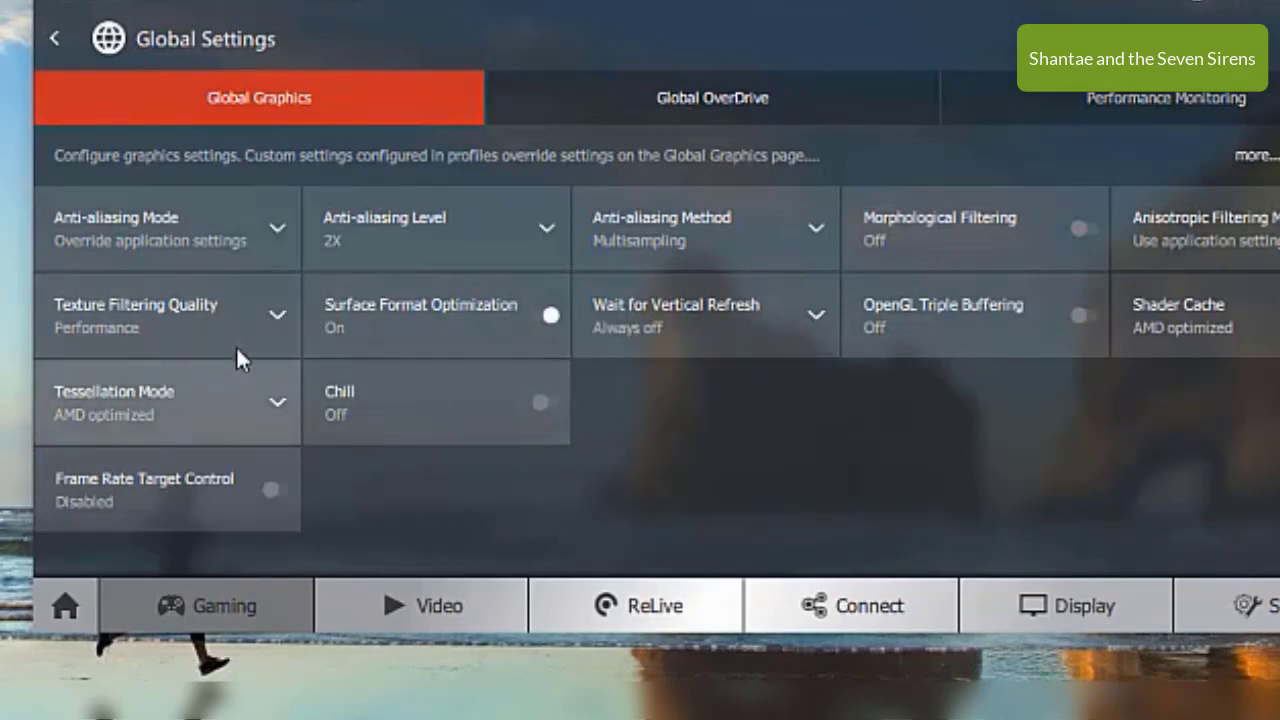
Check the available Tessellation Mode options in the global graphics settings
left_click(275, 402)
left_click(275, 404)
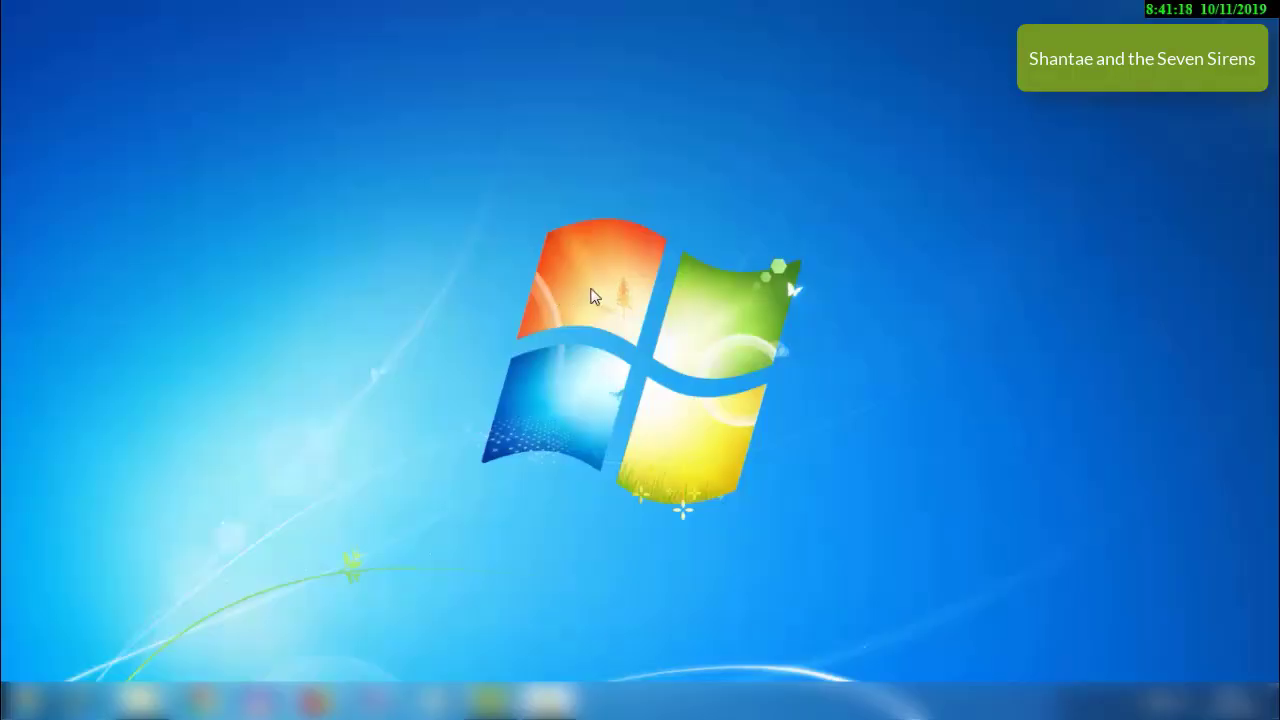
Open the Intel Graphics and Media Control Panel from the desktop in Advanced Mode
right_click(592, 296)
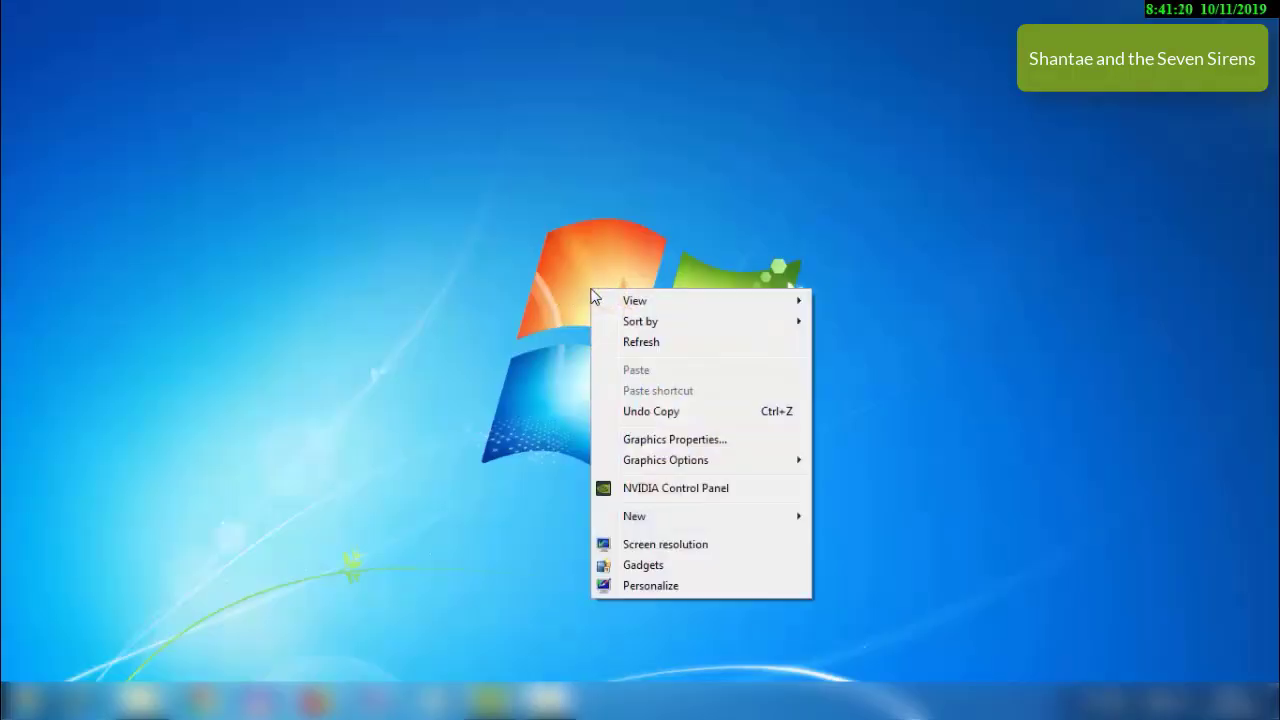
left_click(682, 449)
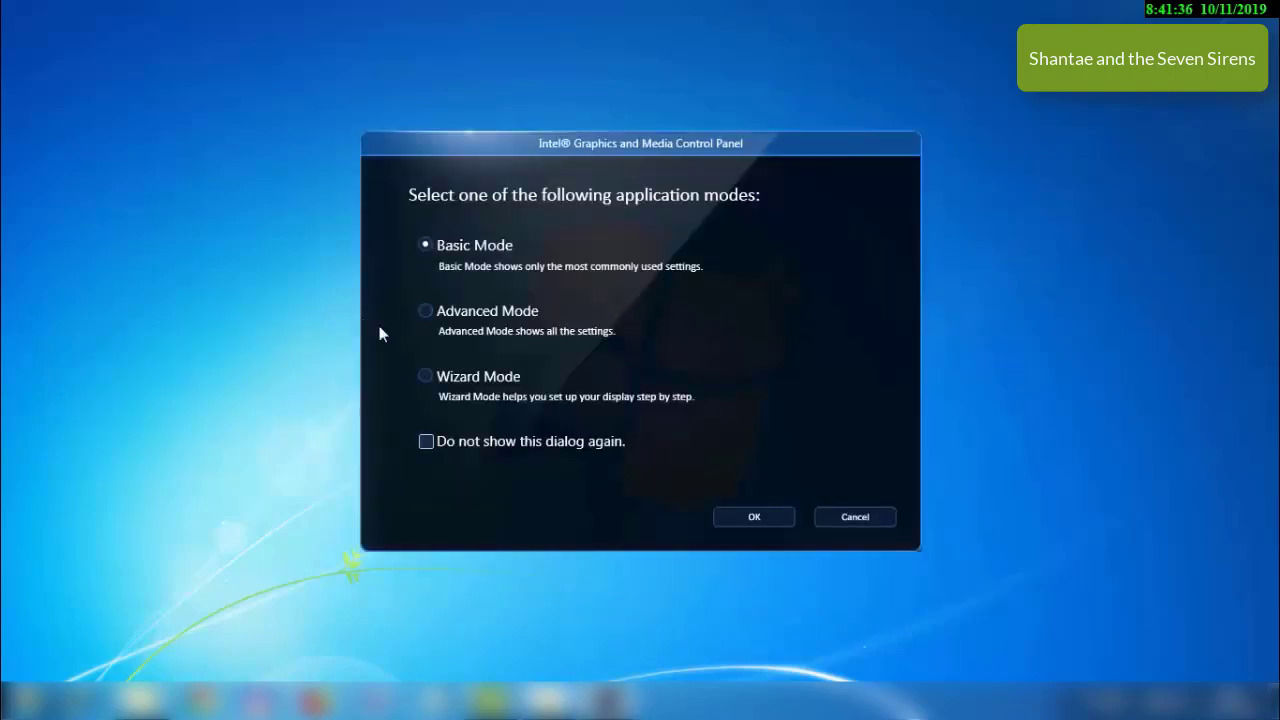
left_click(424, 310)
left_click(752, 524)
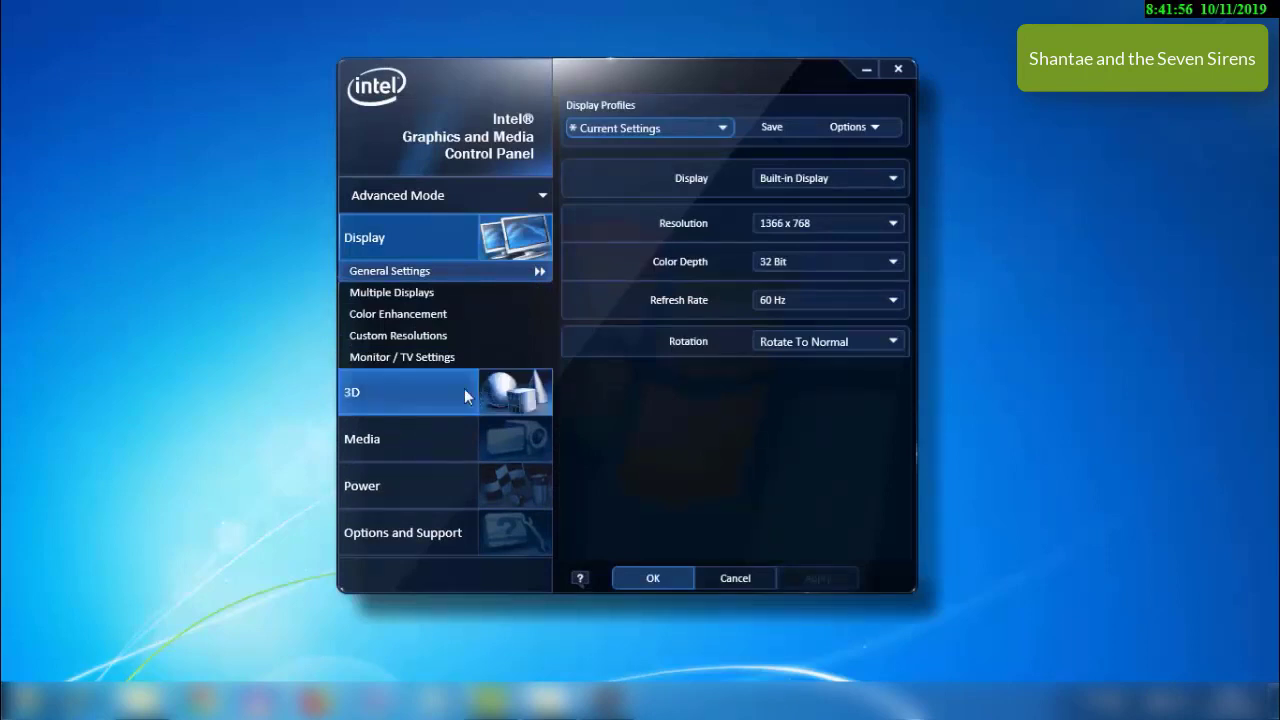
Set the 3D Preference fully to Performance, keeping the current Windows color scheme, then apply and keep the new setting
left_click(366, 399)
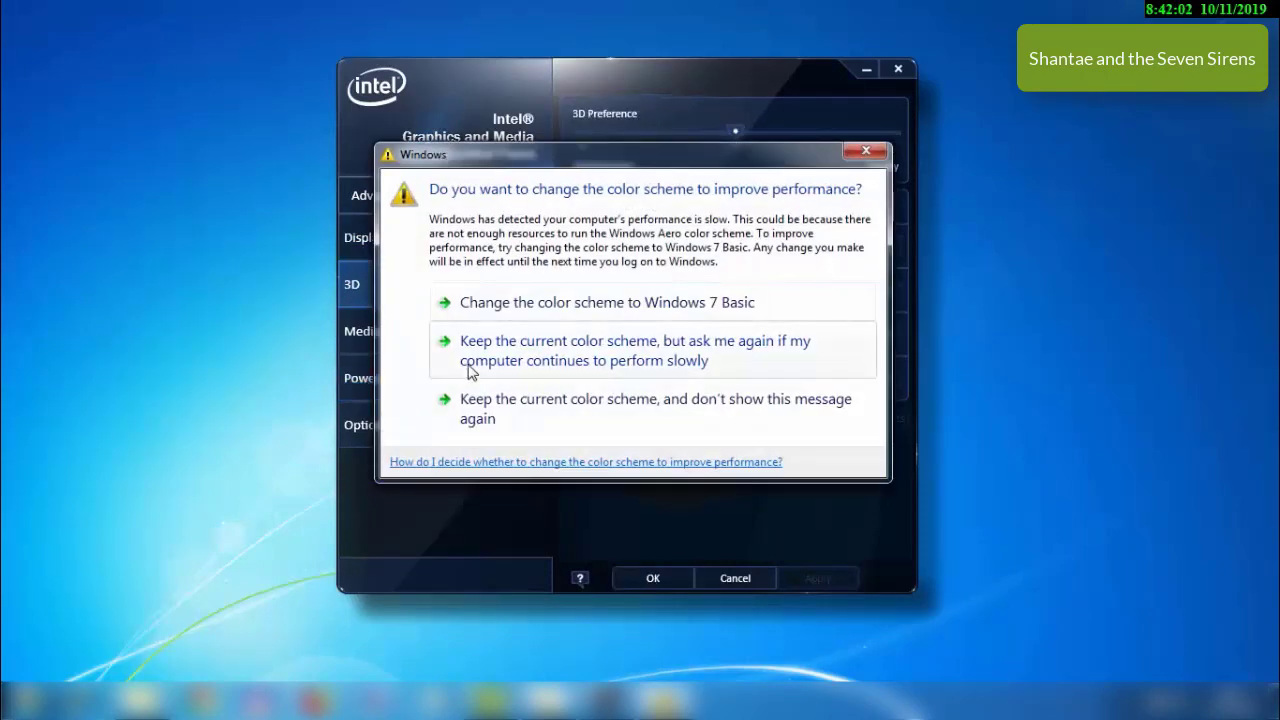
left_click(520, 362)
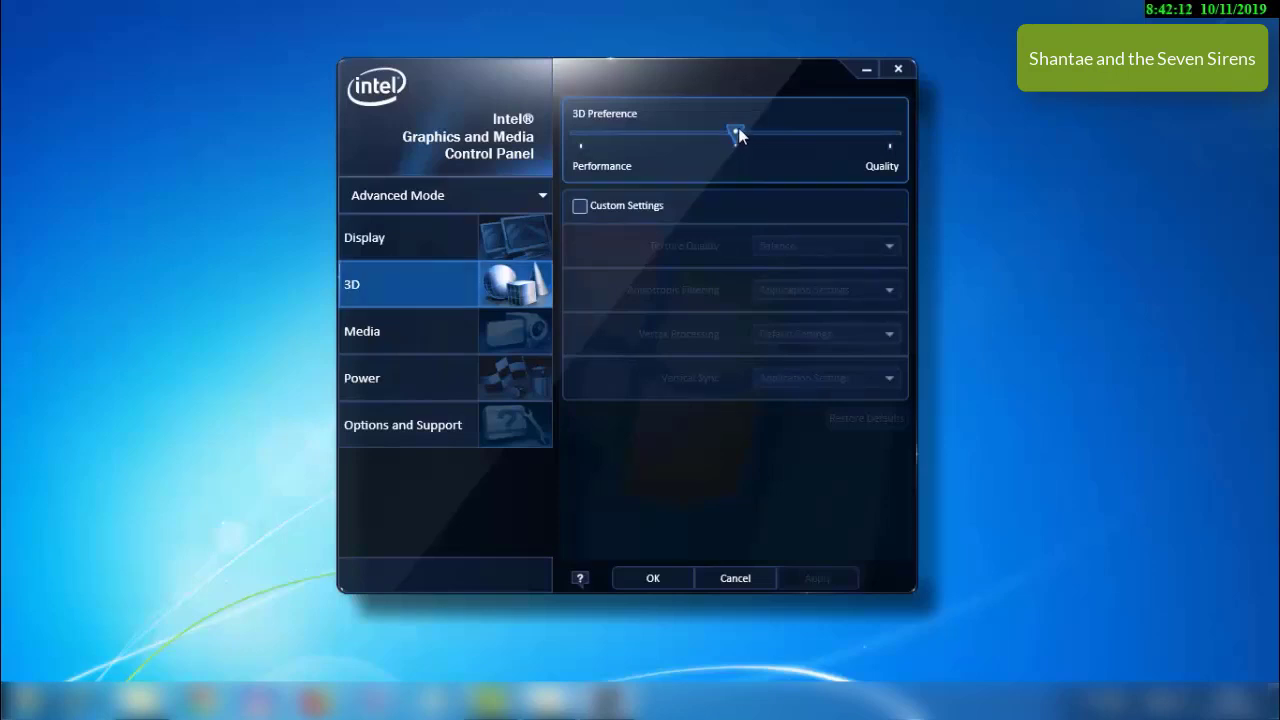
left_click_drag(731, 129, 589, 137)
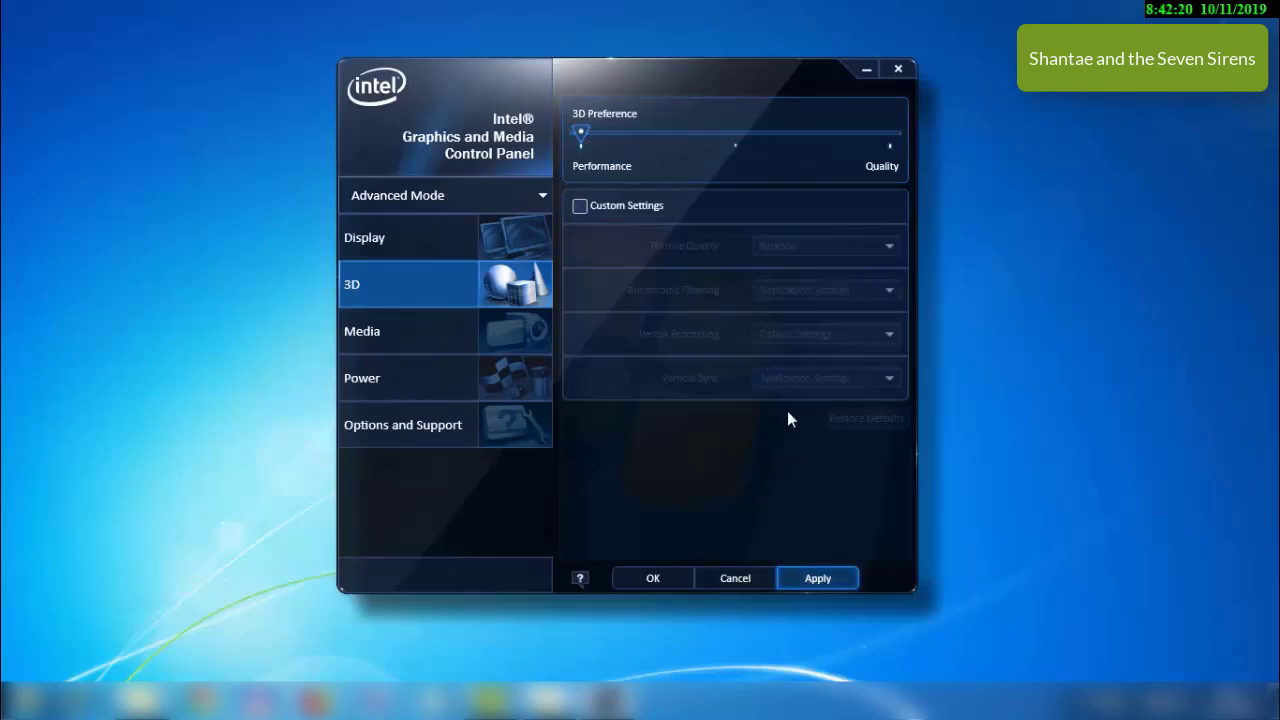
left_click(818, 578)
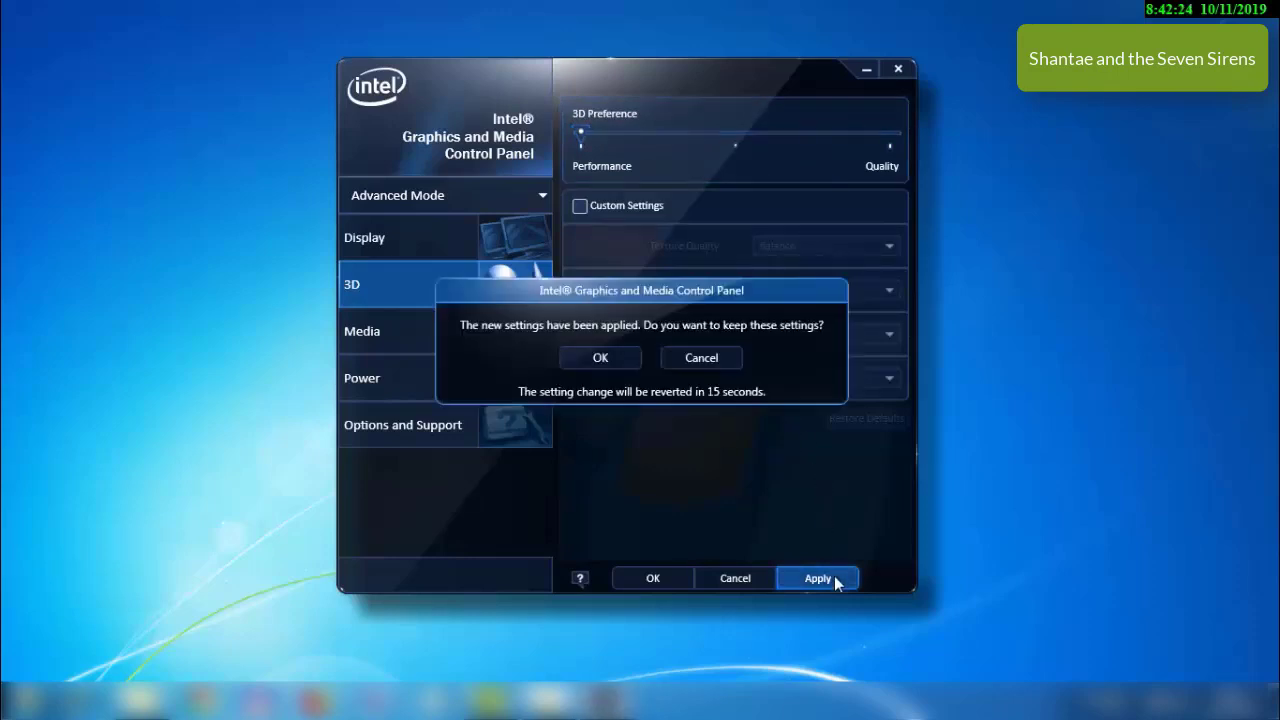
left_click(601, 358)
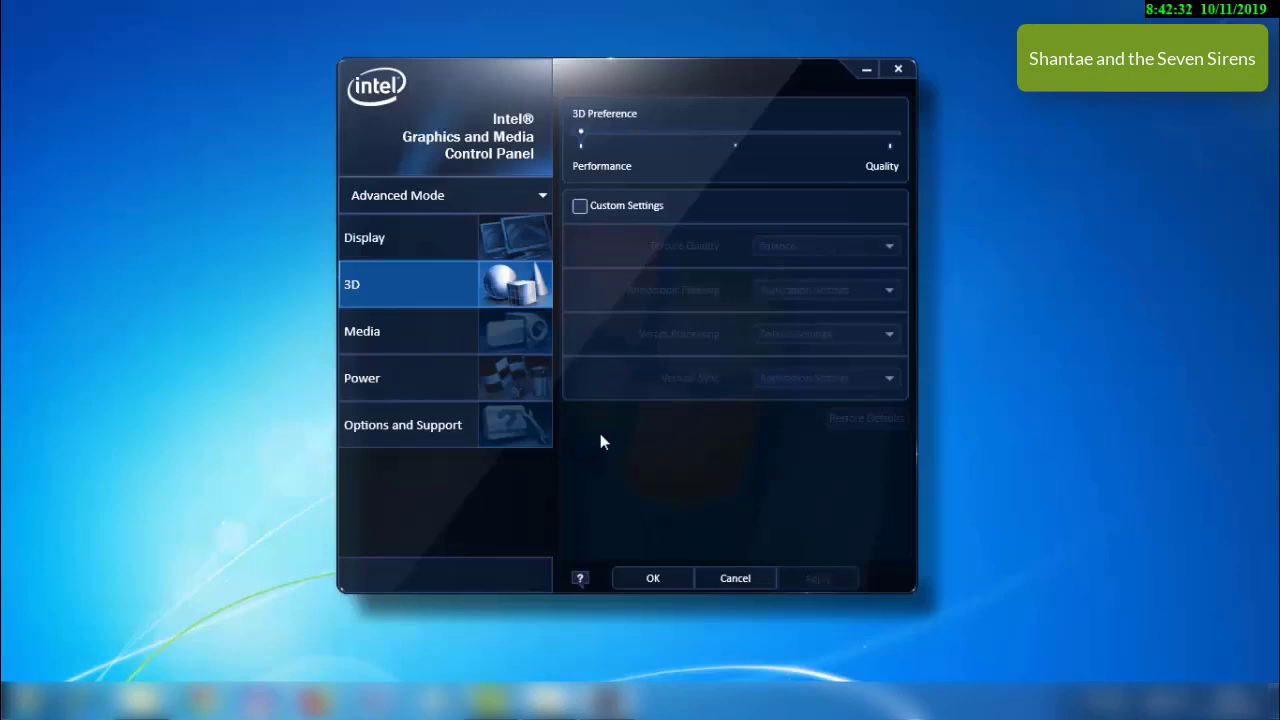
Set the plugged-in power plan to Maximum Performance, then apply and keep the change
left_click(345, 390)
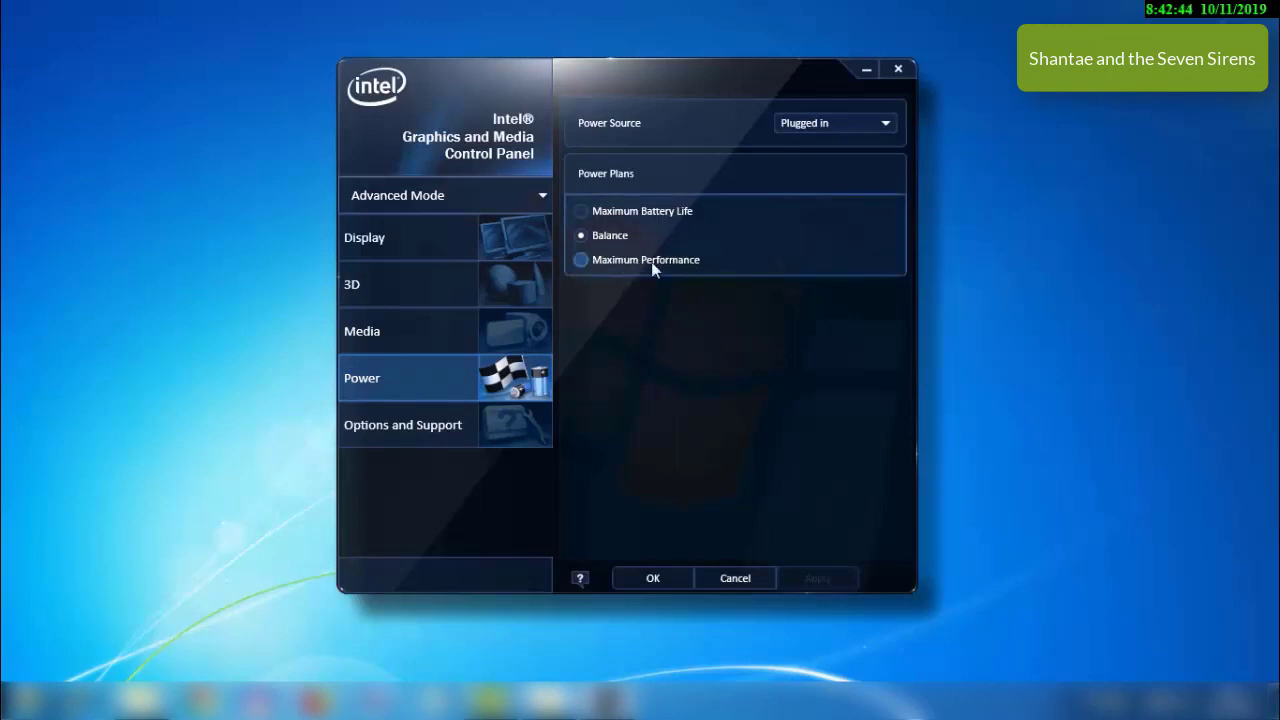
left_click(582, 260)
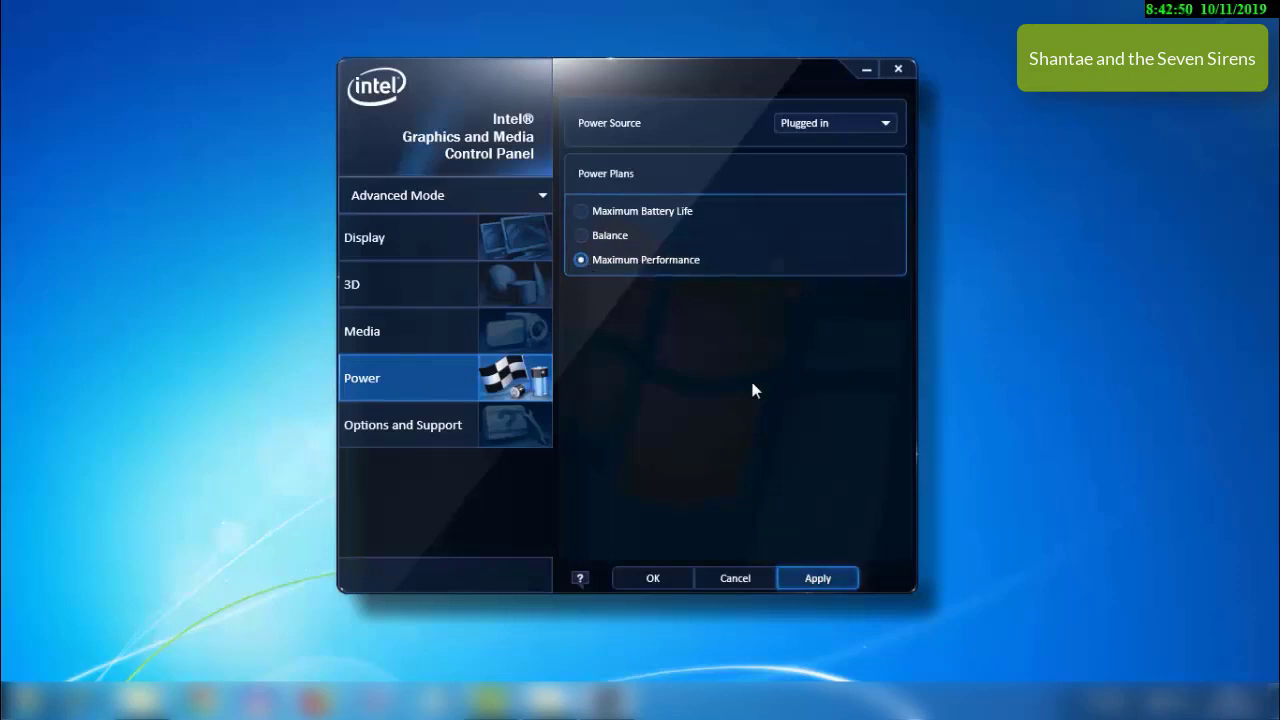
left_click(818, 579)
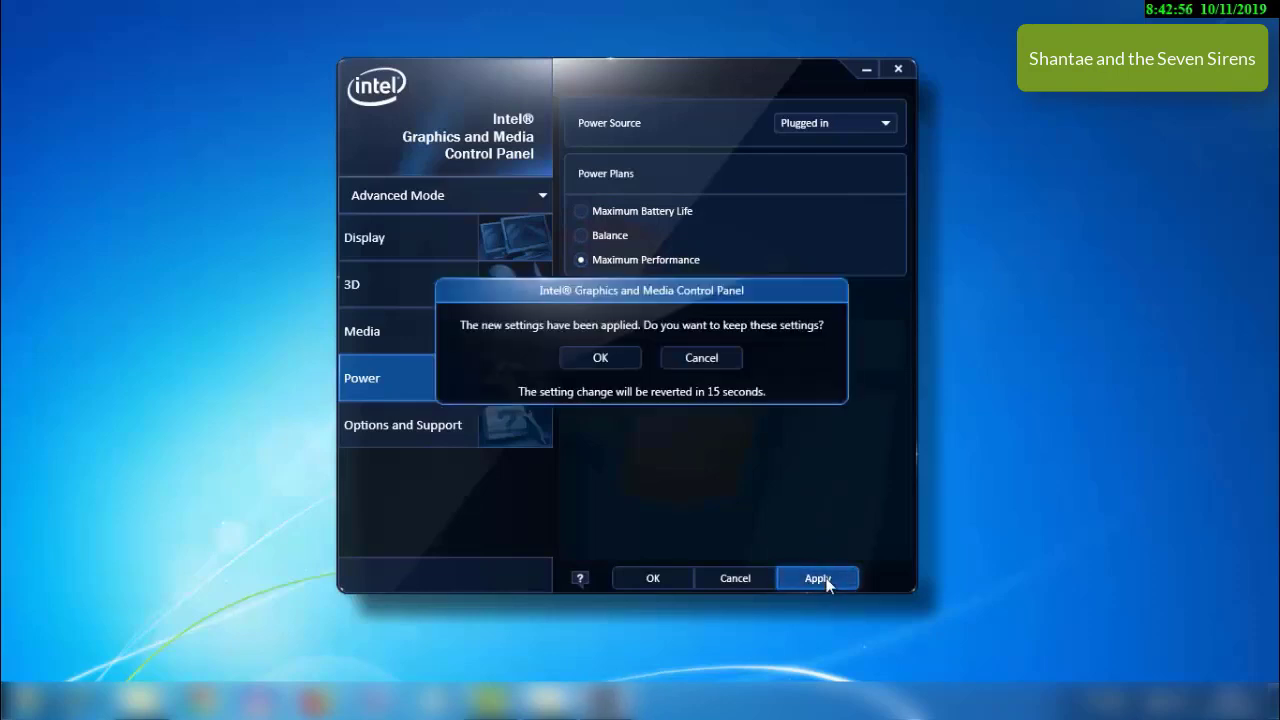
left_click(600, 358)
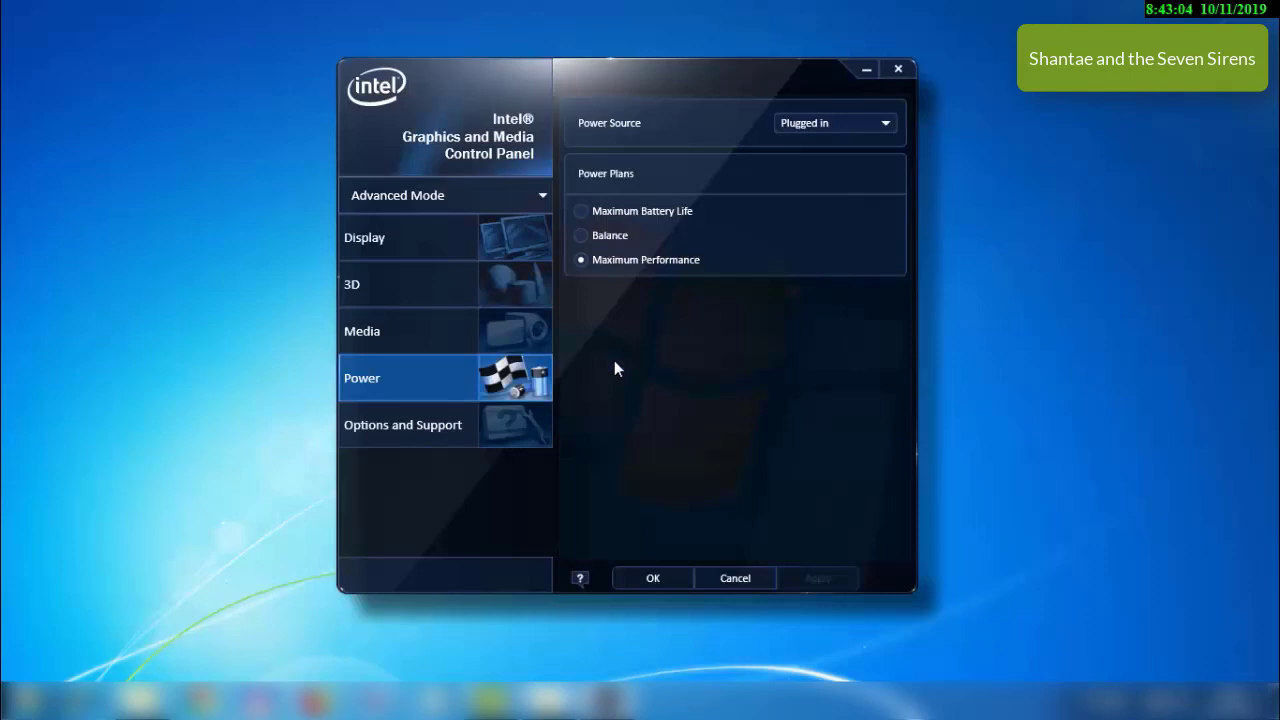
Check the available Power Source options and review the 3D and Power settings
left_click(884, 125)
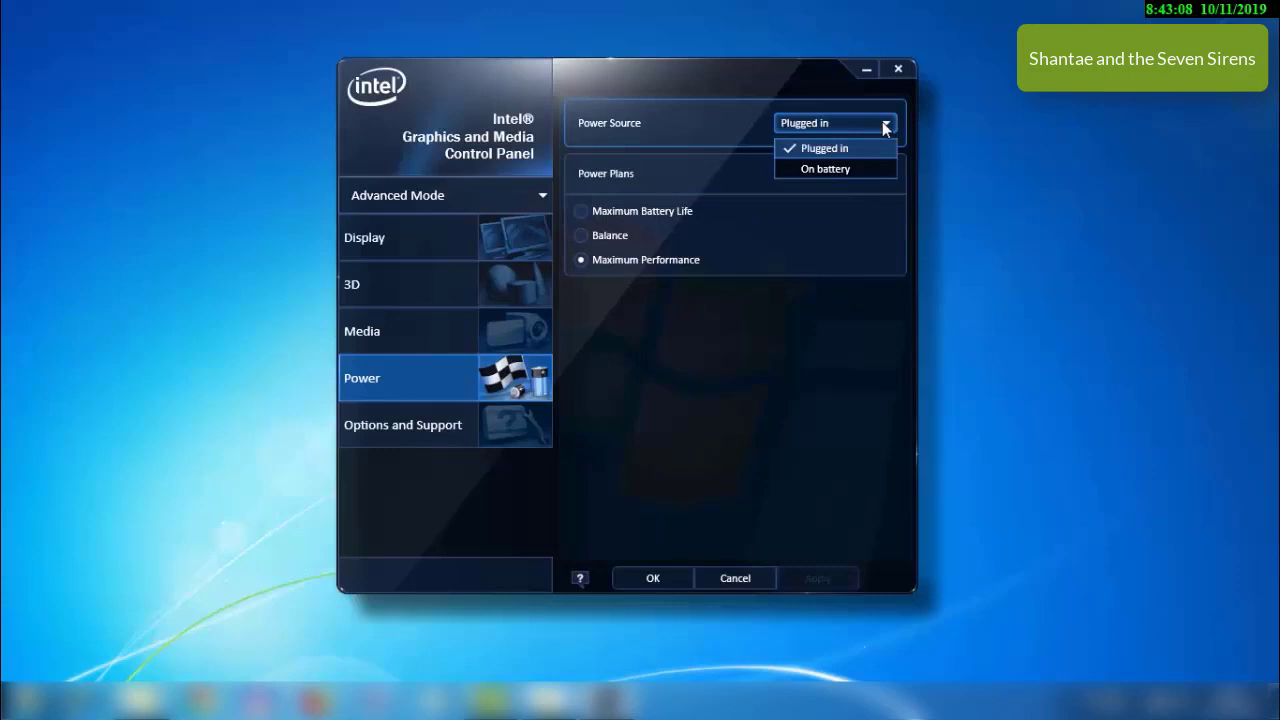
left_click(884, 125)
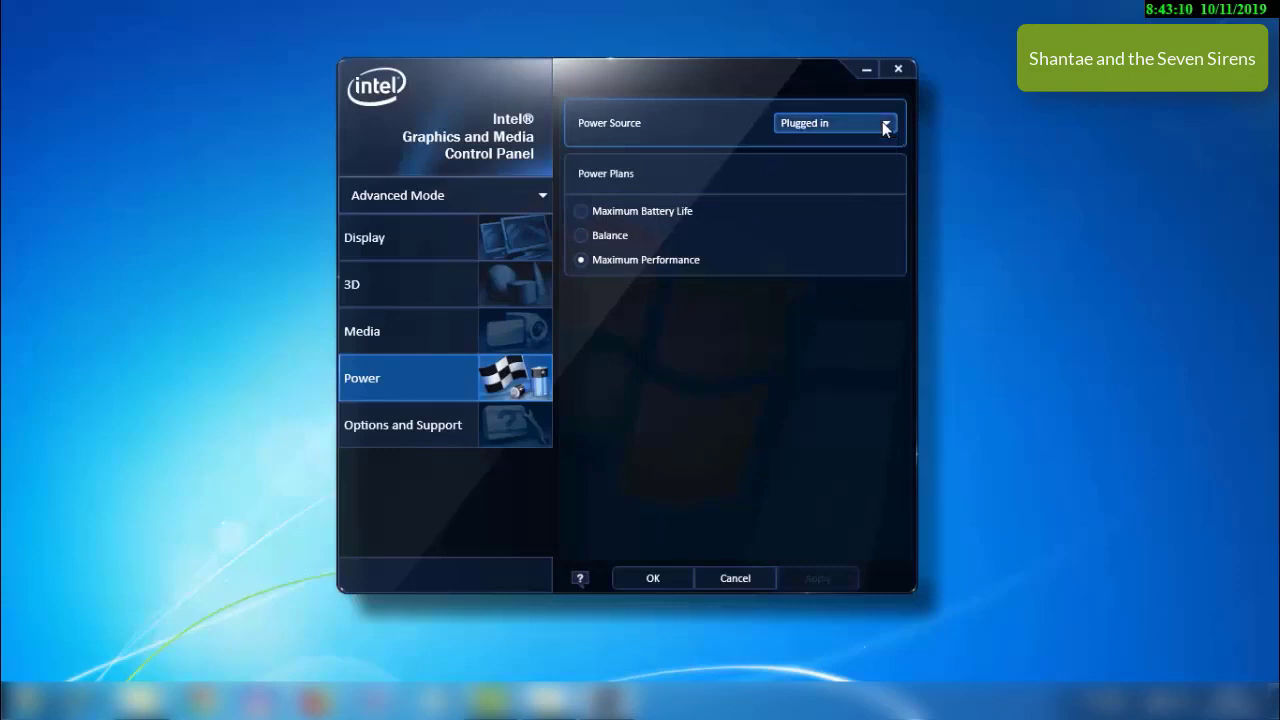
left_click(510, 272)
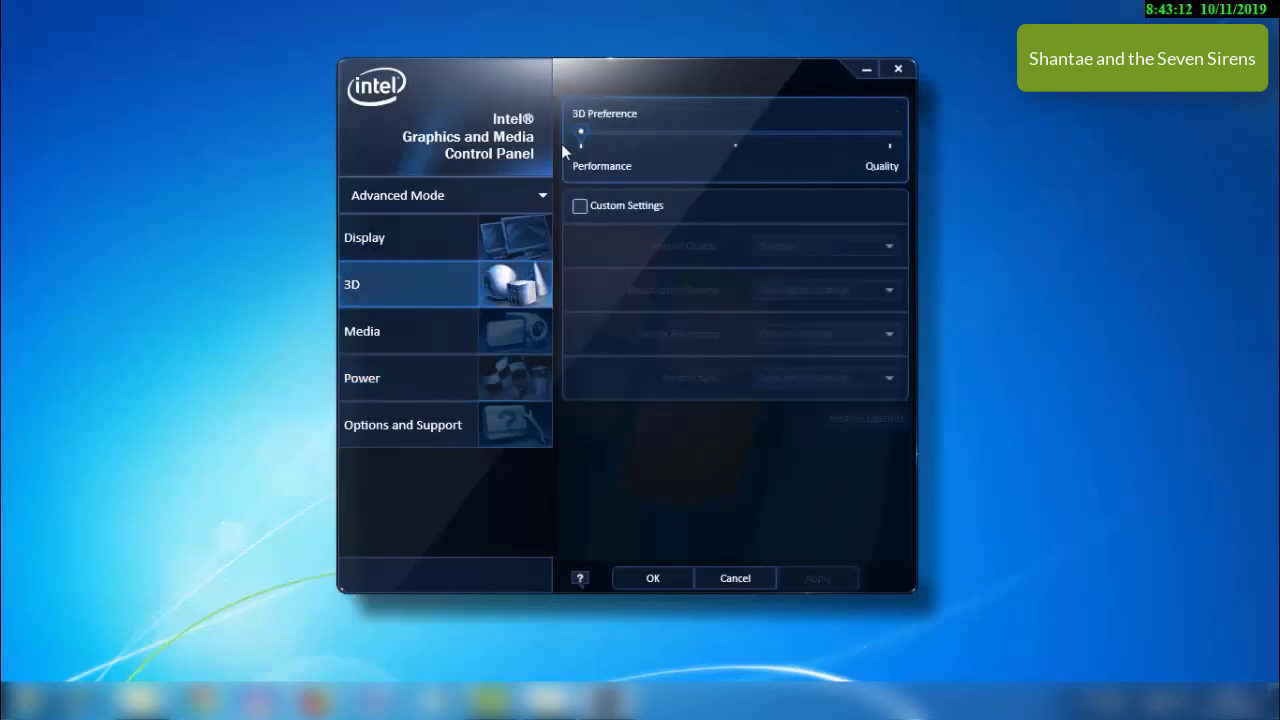
left_click(416, 372)
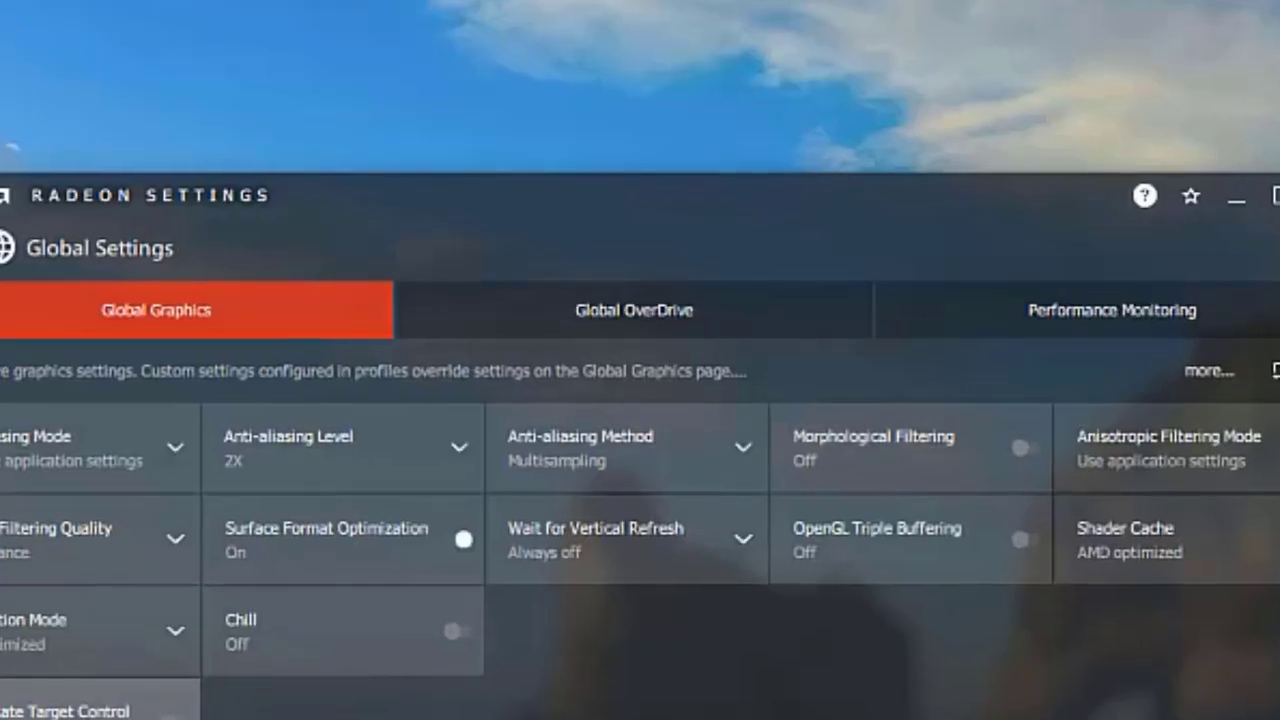
In Radeon Settings, accept the Global OverDrive warning and adjust the GPU clock to about 790 MHz with a 20% power limit
left_click(578, 316)
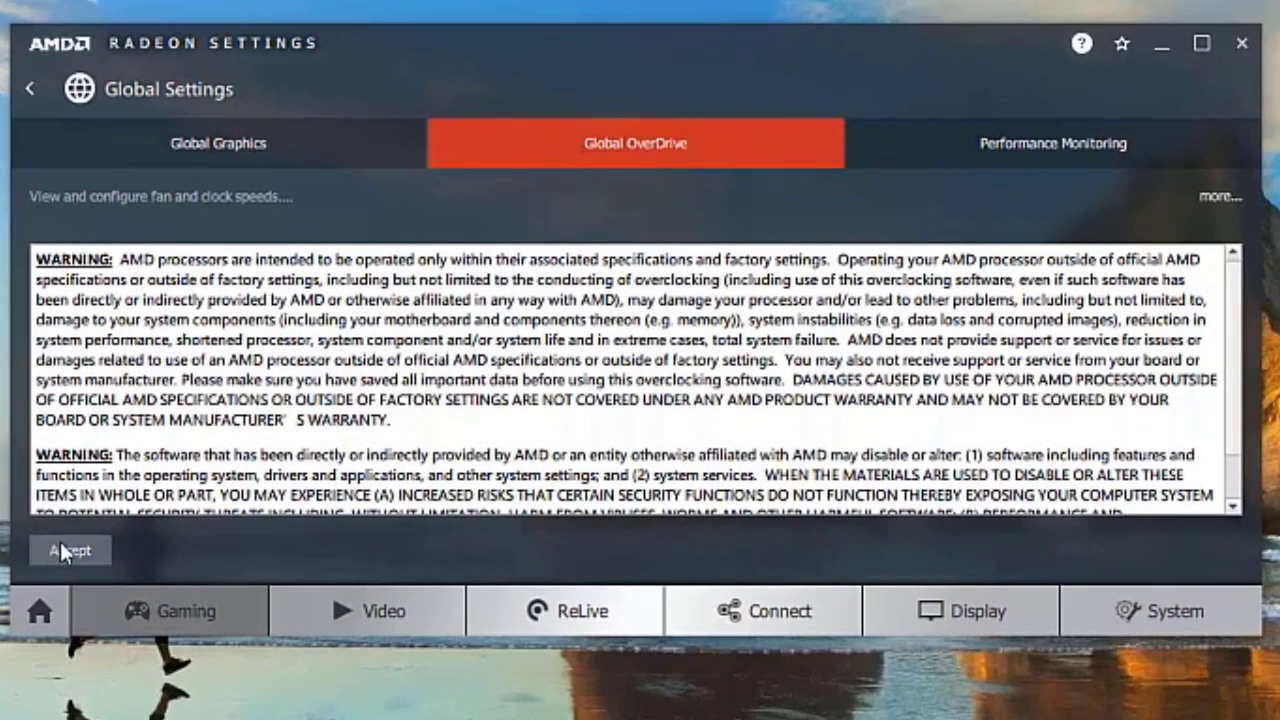
left_click(64, 553)
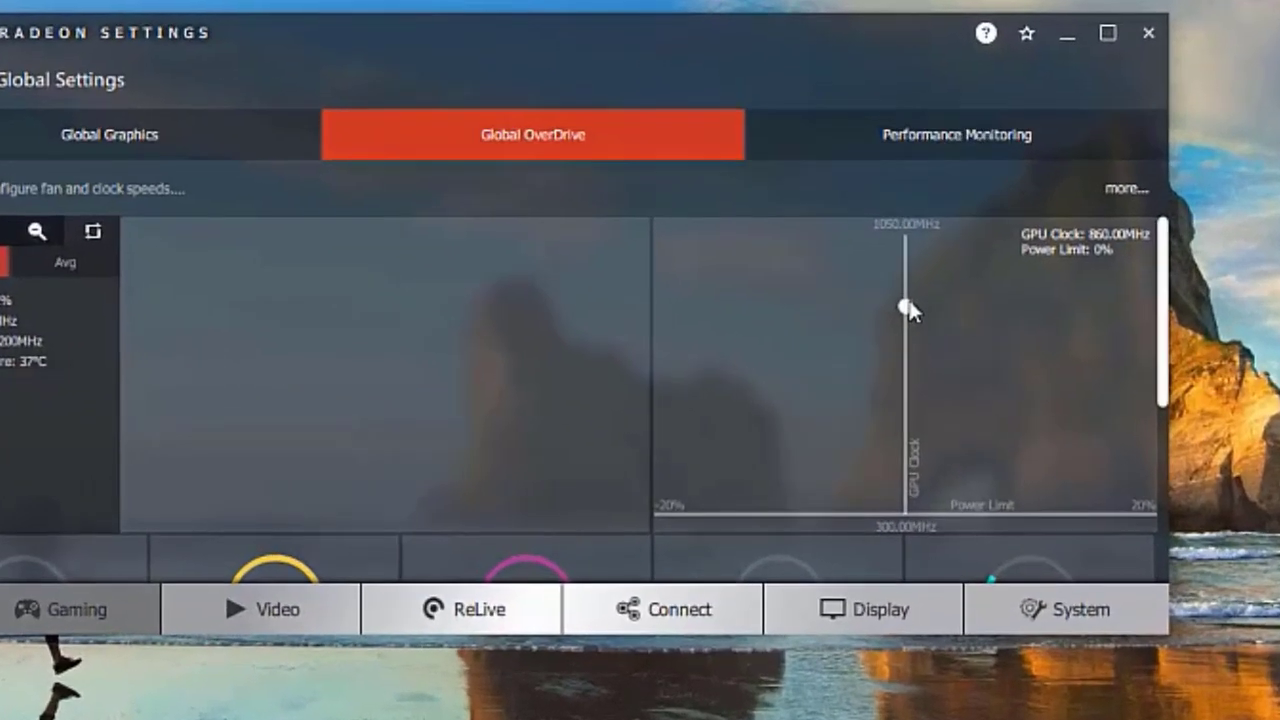
left_click_drag(835, 340, 836, 337)
left_click_drag(909, 297, 1173, 328)
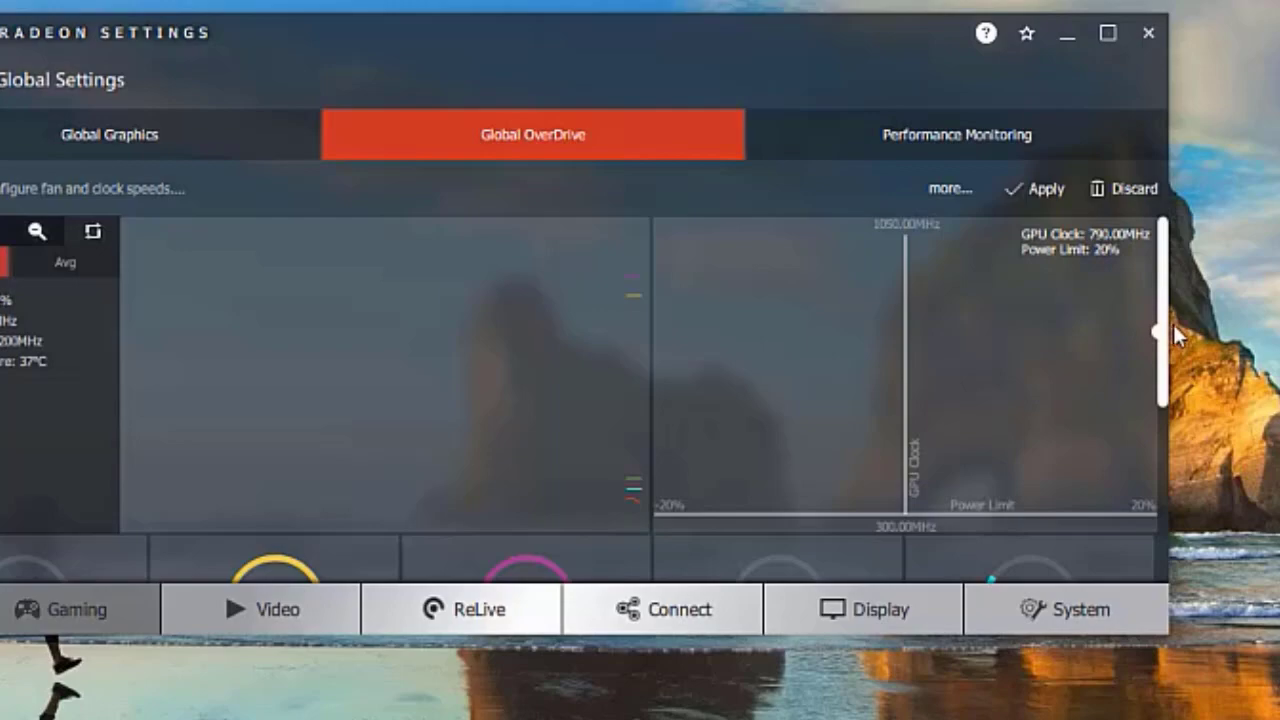